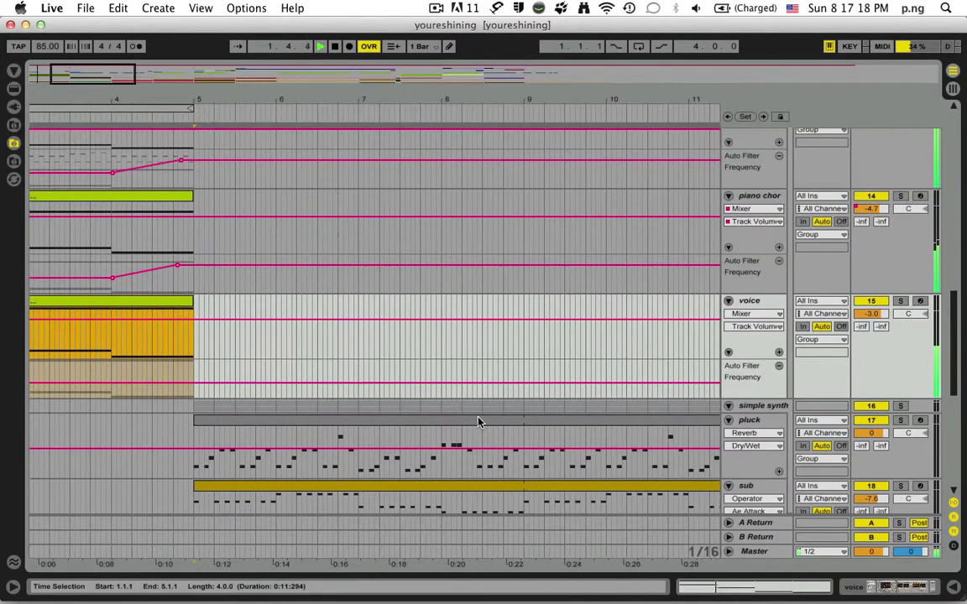
Step: Inspect the MIDI notes of the pluck clip starting at bar 5 and return to the arrangement
scroll(478, 423, "up", 5)
scroll(478, 422, "down", 5)
scroll(478, 422, "down", 1)
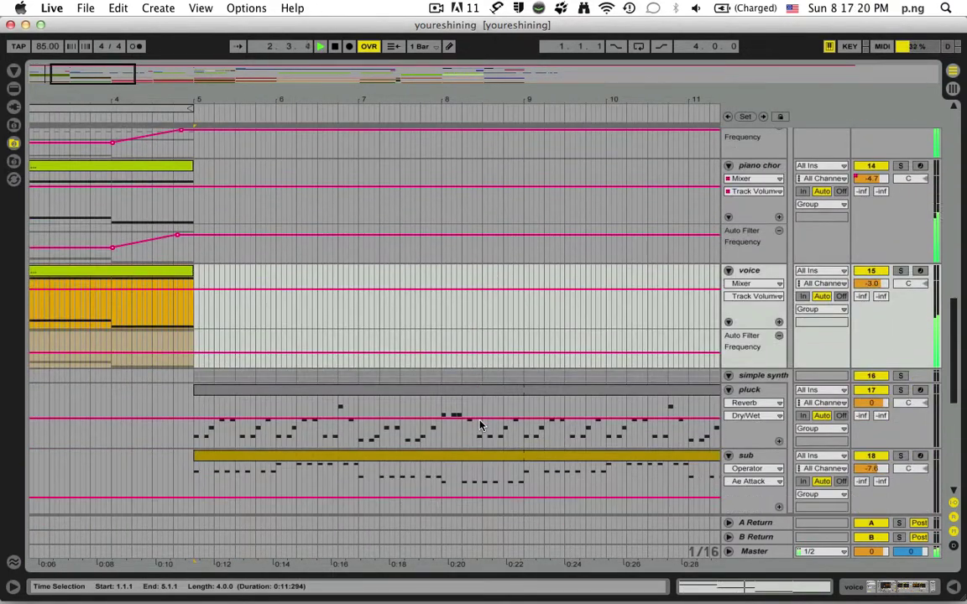
left_click(465, 401)
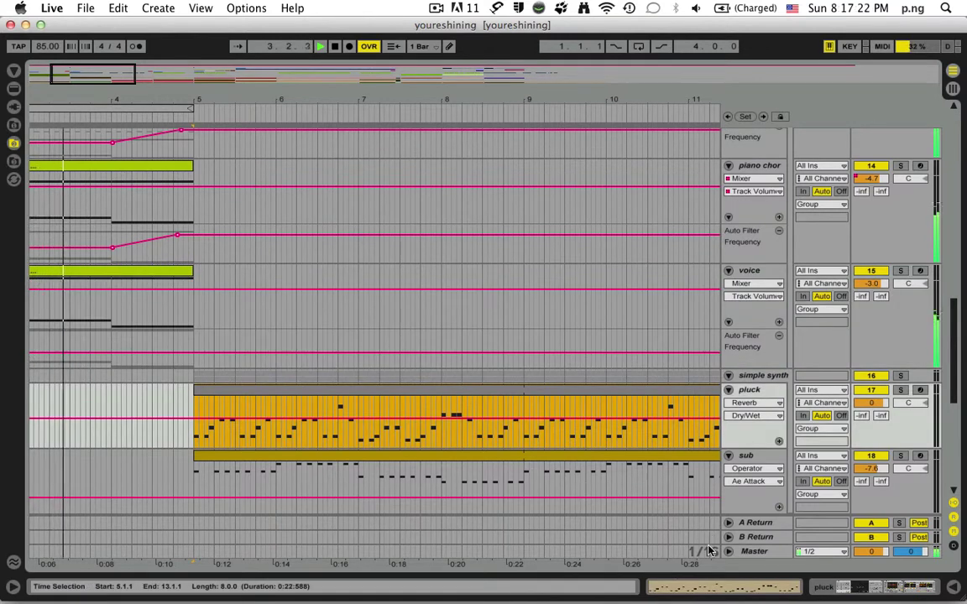
key("super+alt+l")
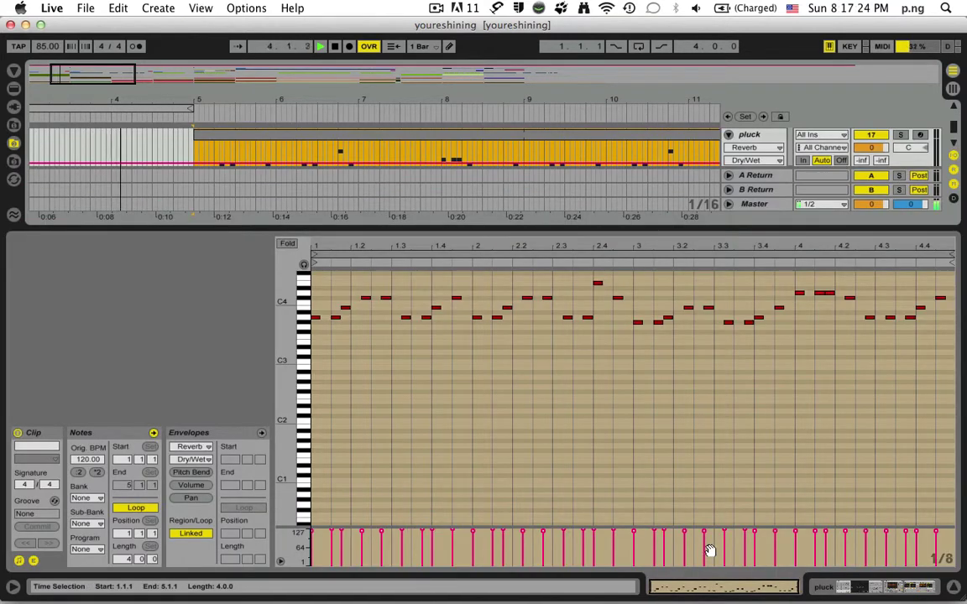
key("super+alt+l")
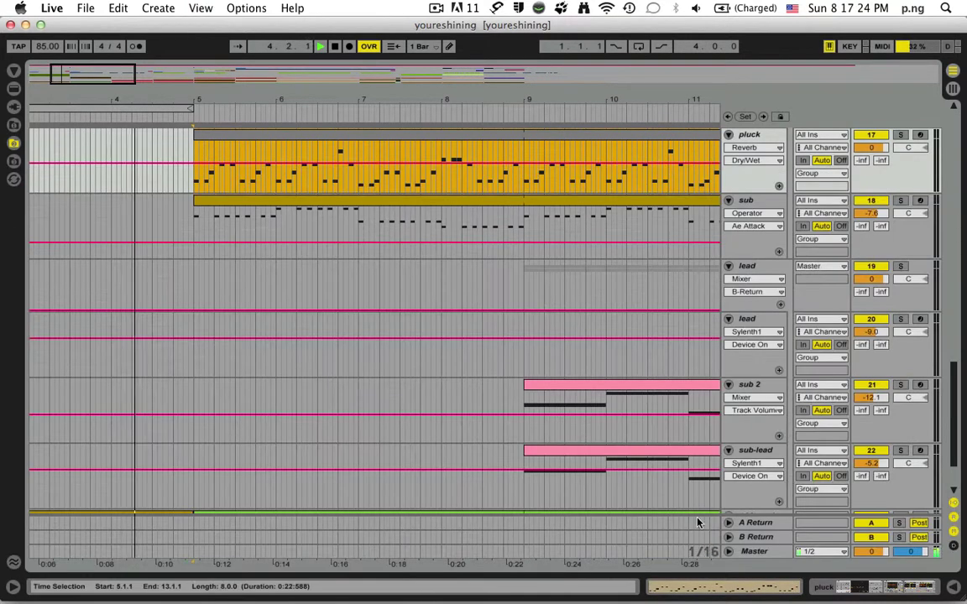
Step: Inspect the MIDI notes of the sub clip starting at bar 5 and close the note editor
left_click(575, 208)
key("super+alt+l")
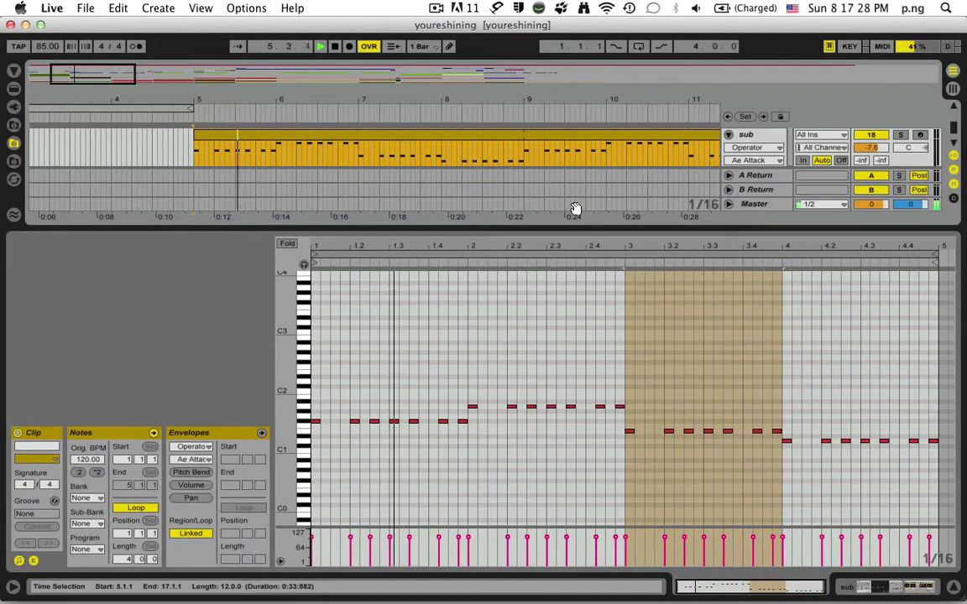
key("super+alt+l")
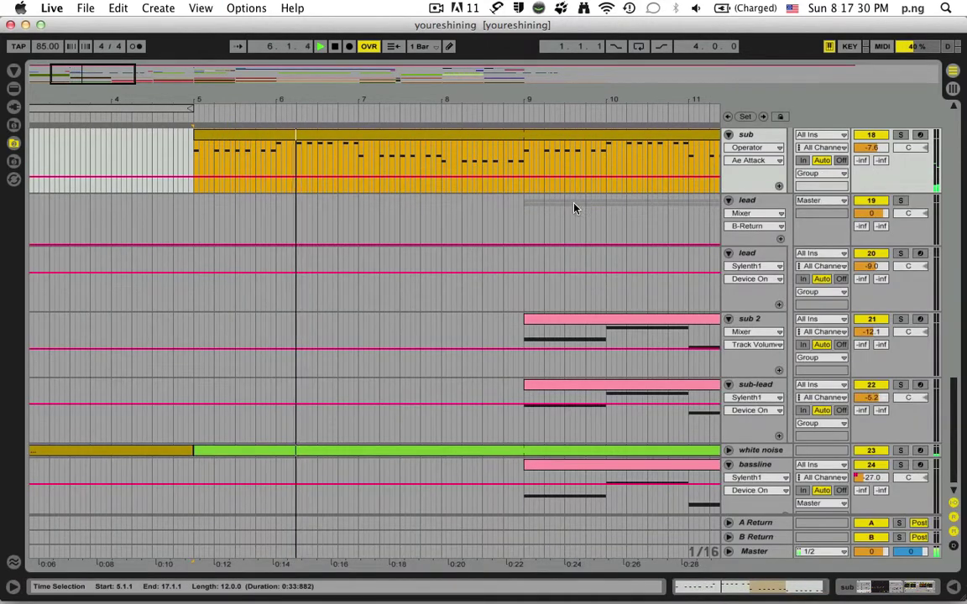
Step: Look over the acapella verse section and inspect the MIDI notes of the sub 2 clip starting at bar 9
scroll(575, 208, "up", 5)
scroll(575, 208, "up", 5)
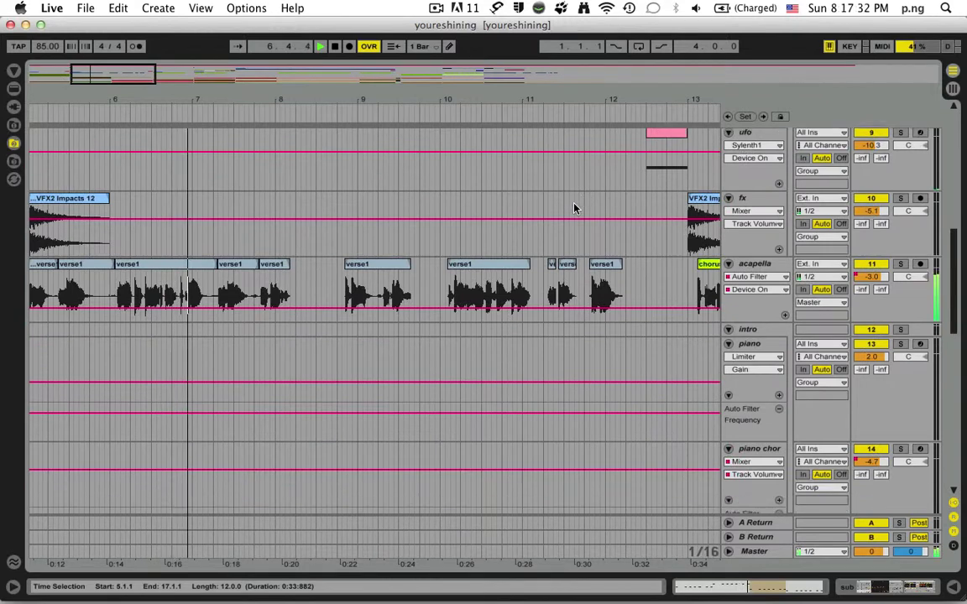
scroll(575, 208, "down", 5)
scroll(575, 208, "down", 10)
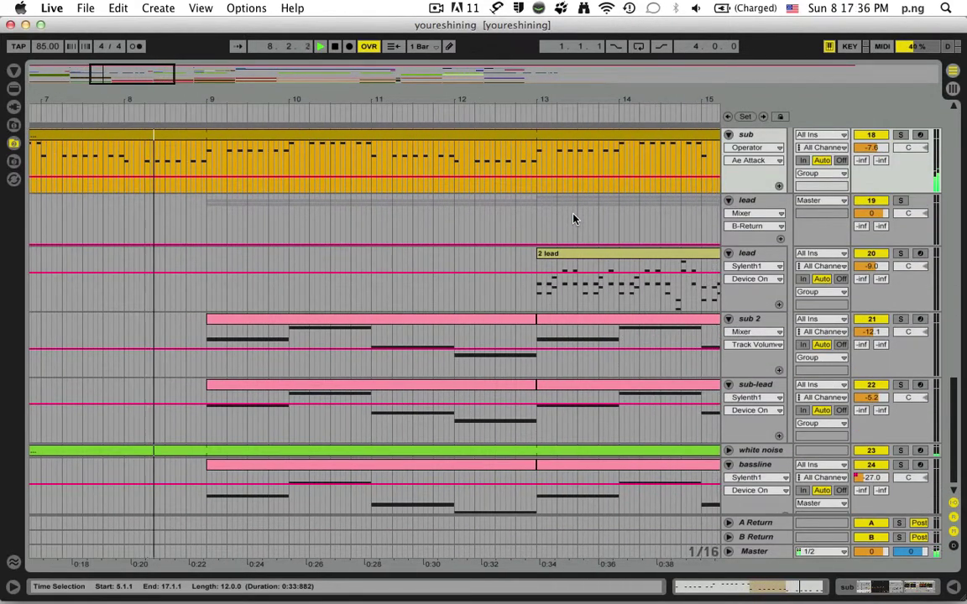
left_click(415, 323)
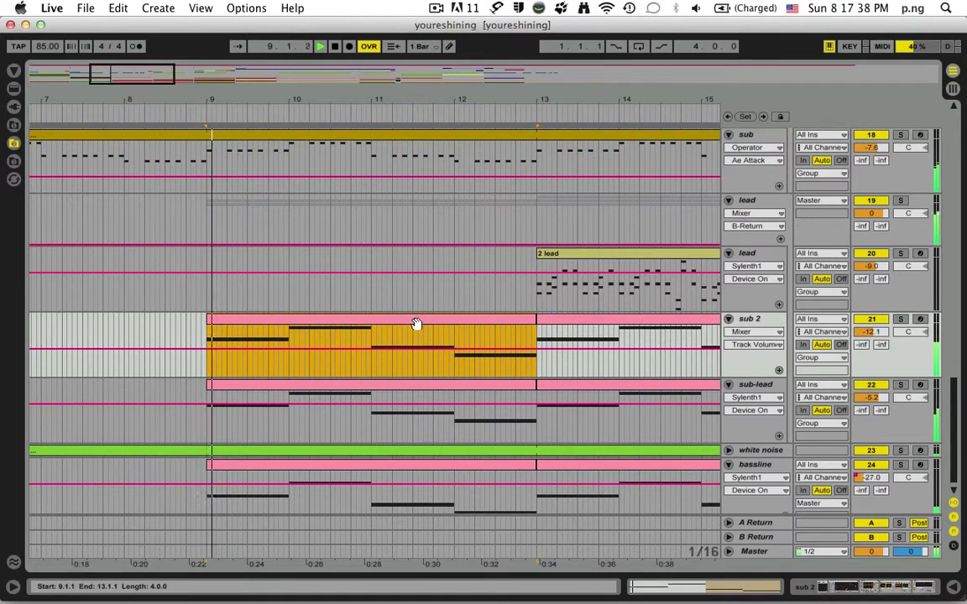
key("super+alt+l")
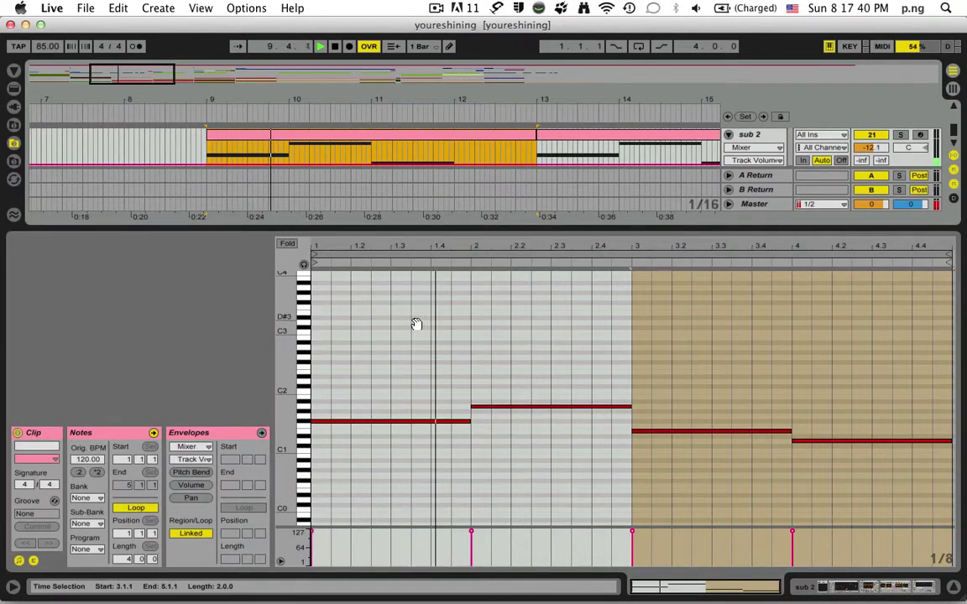
key("super+alt+l")
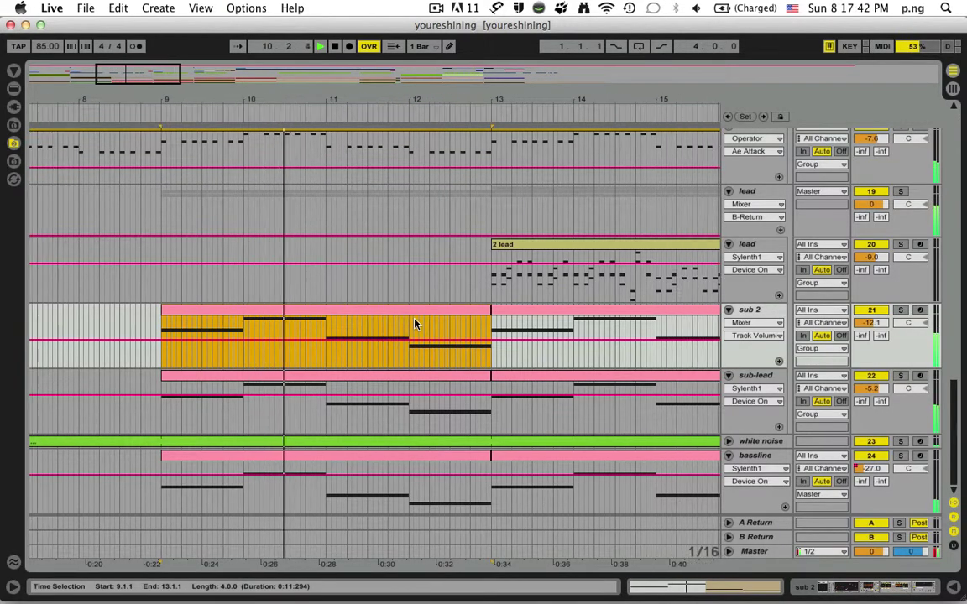
Step: Inspect the MIDI notes of the "2 lead" clip starting at bar 13 and return to the arrangement
scroll(414, 323, "up", 3)
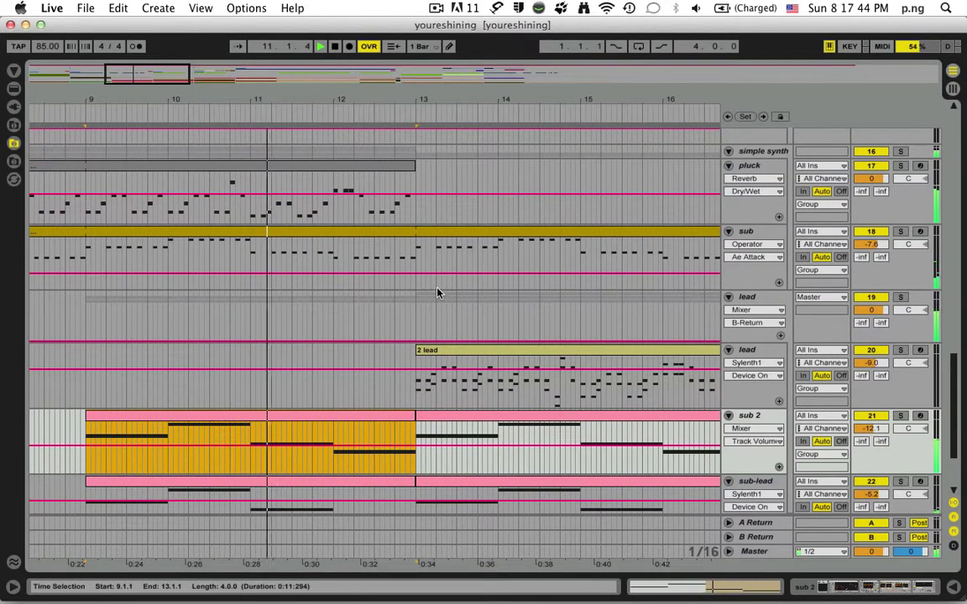
scroll(437, 292, "up", 8)
scroll(436, 292, "down", 6)
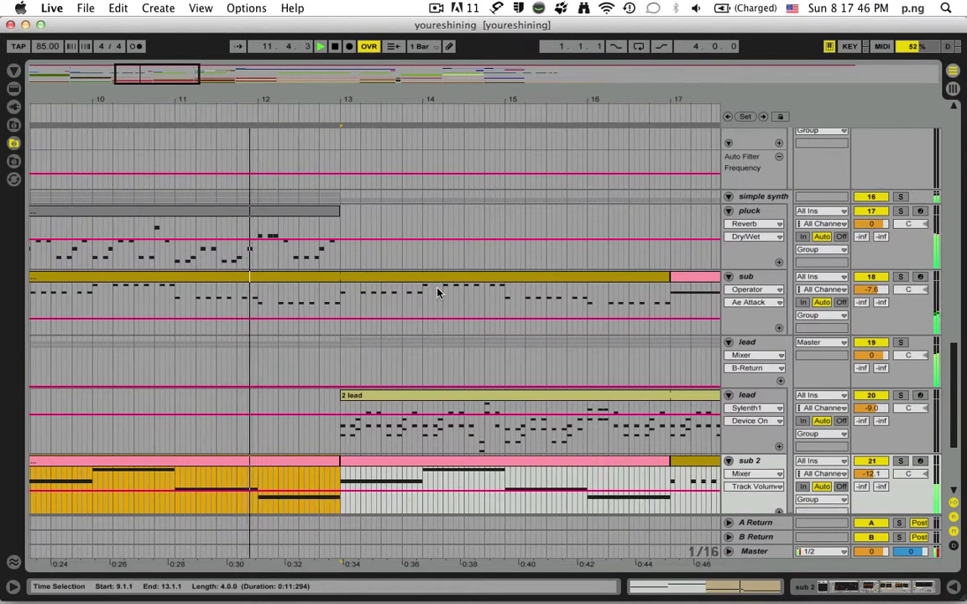
scroll(436, 292, "down", 2)
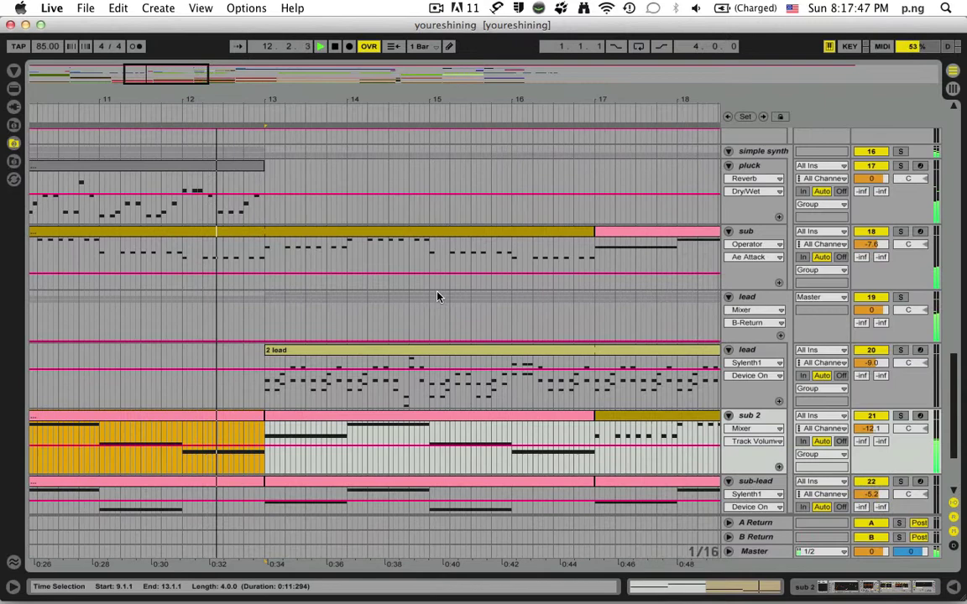
left_click(454, 353)
double_click(456, 355)
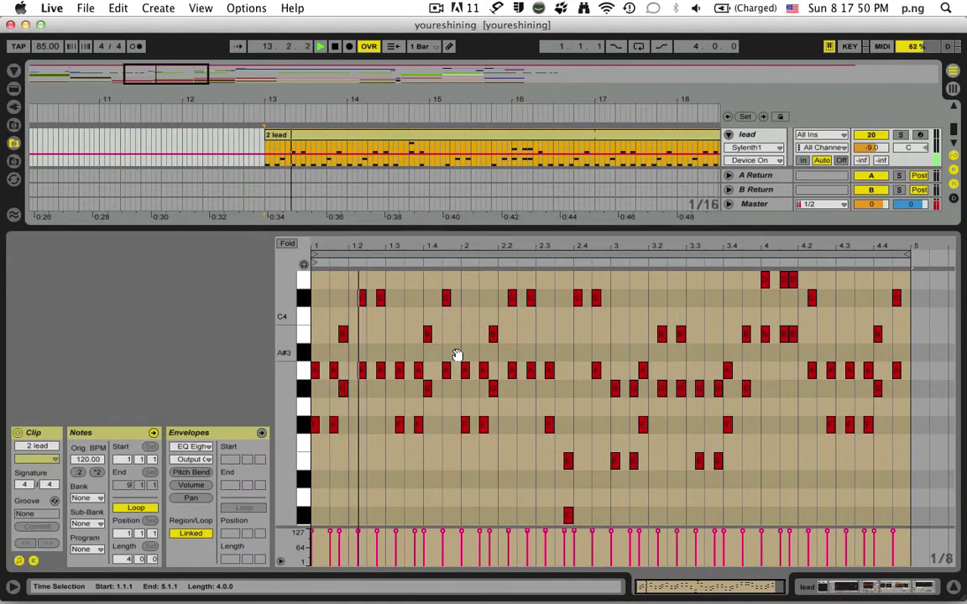
key("super+alt+l")
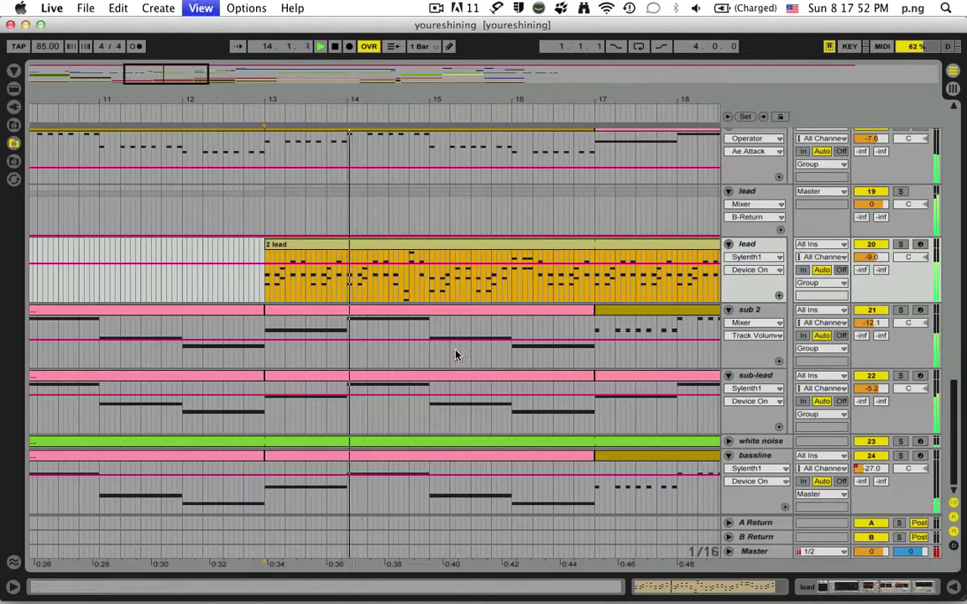
Step: Follow the playback through the lead and sub tracks and select the bassline clip starting at bar 17
left_click(238, 46)
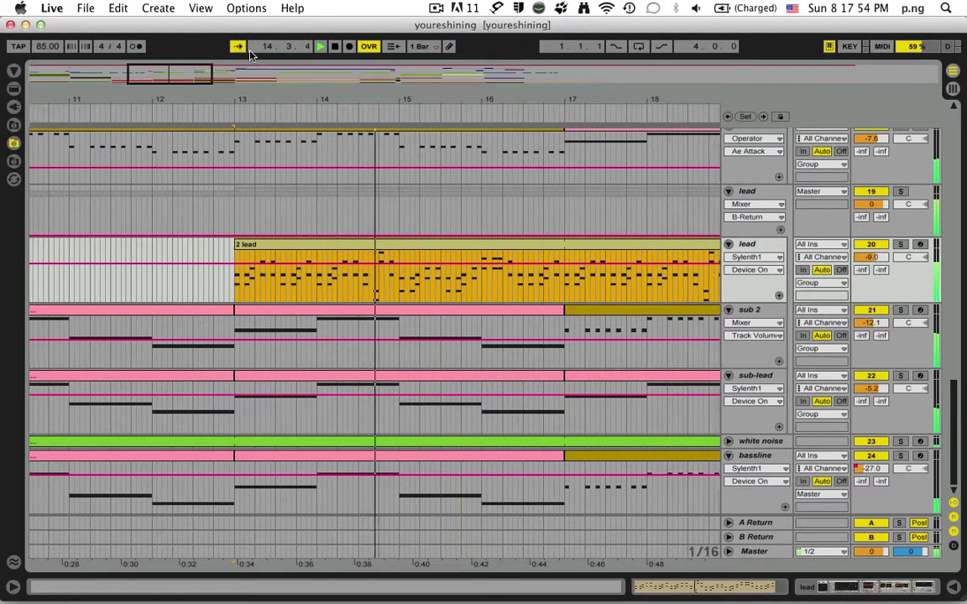
scroll(799, 309, "up", 10)
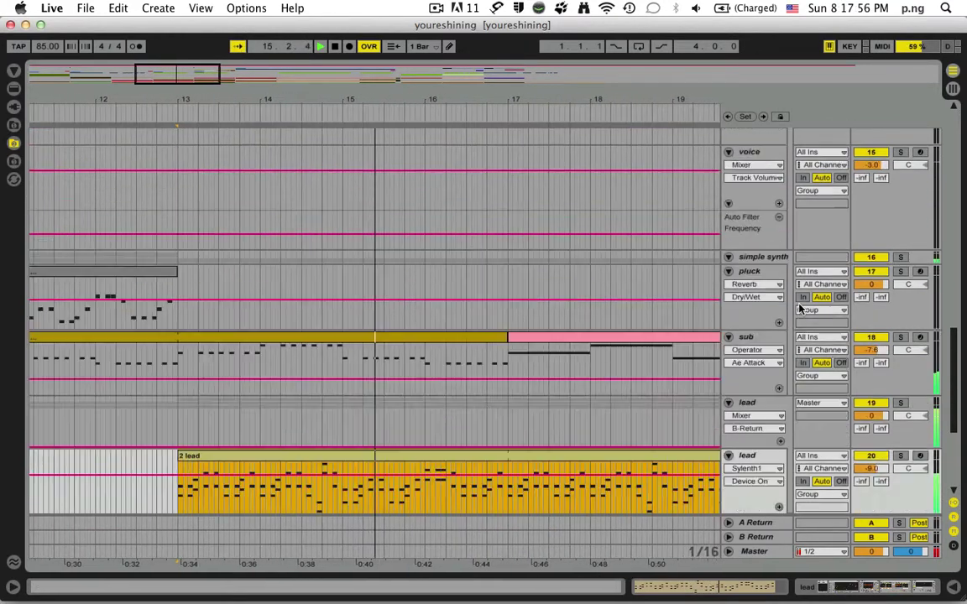
scroll(799, 309, "down", 7)
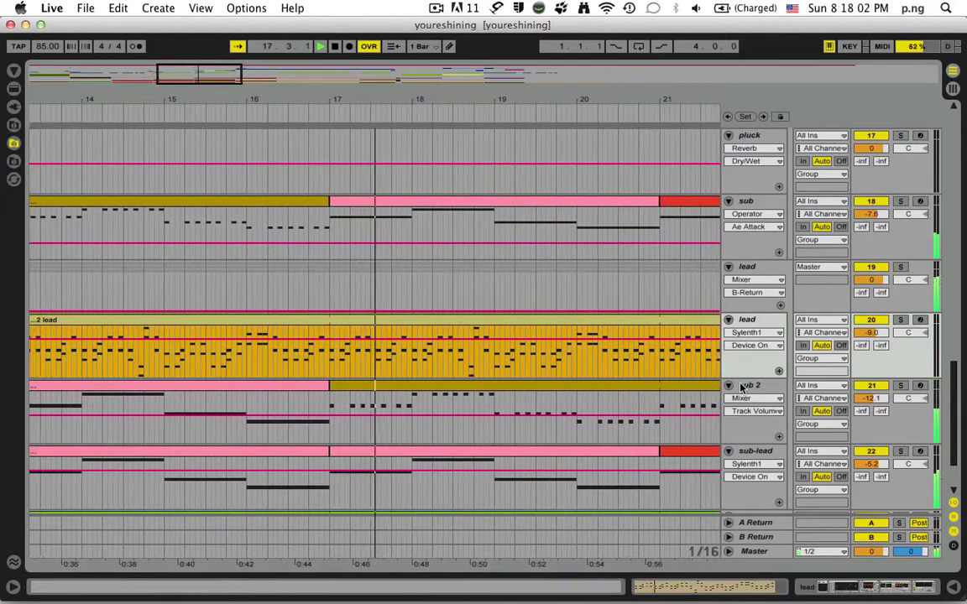
scroll(741, 388, "down", 3)
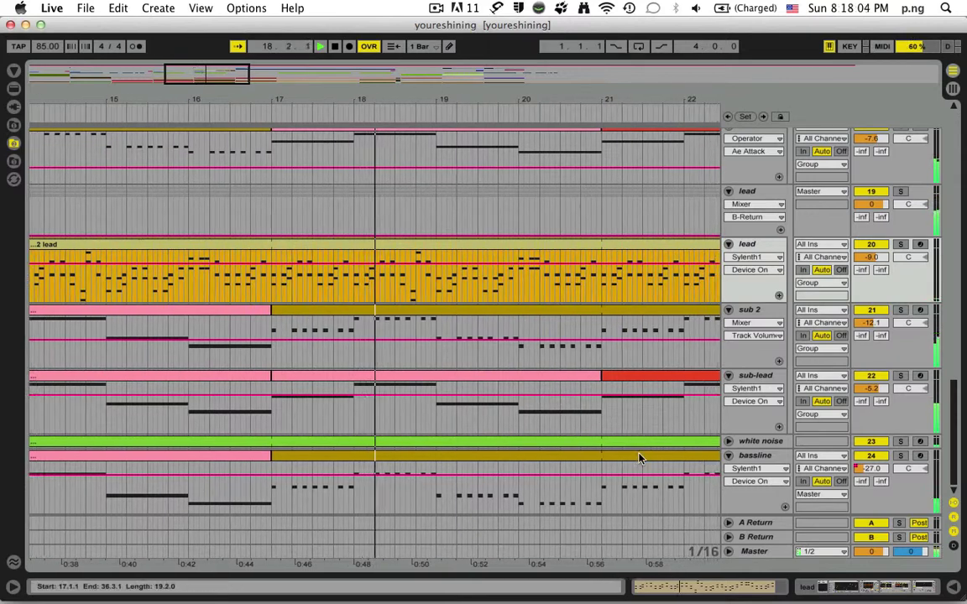
left_click(638, 461)
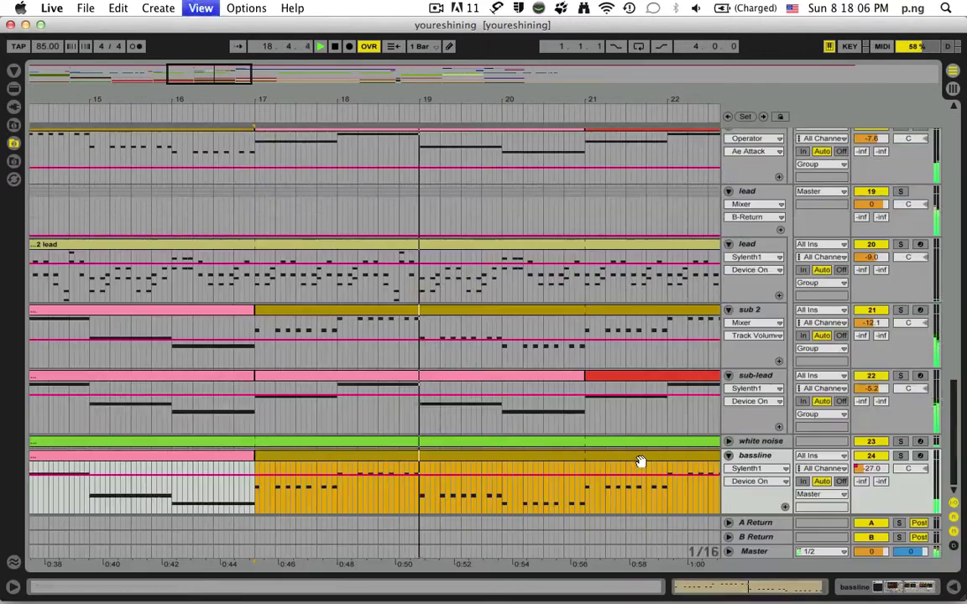
Step: Turn playback follow back on and examine how the drum, sub, lead and bassline tracks are arranged around bar 21
left_click(238, 46)
scroll(865, 190, "up", 15)
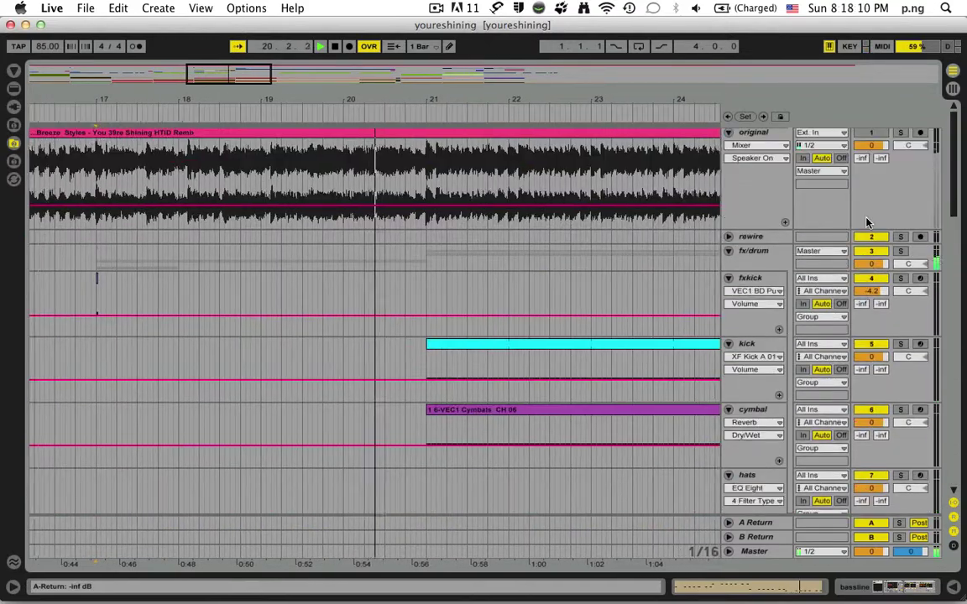
scroll(867, 222, "down", 15)
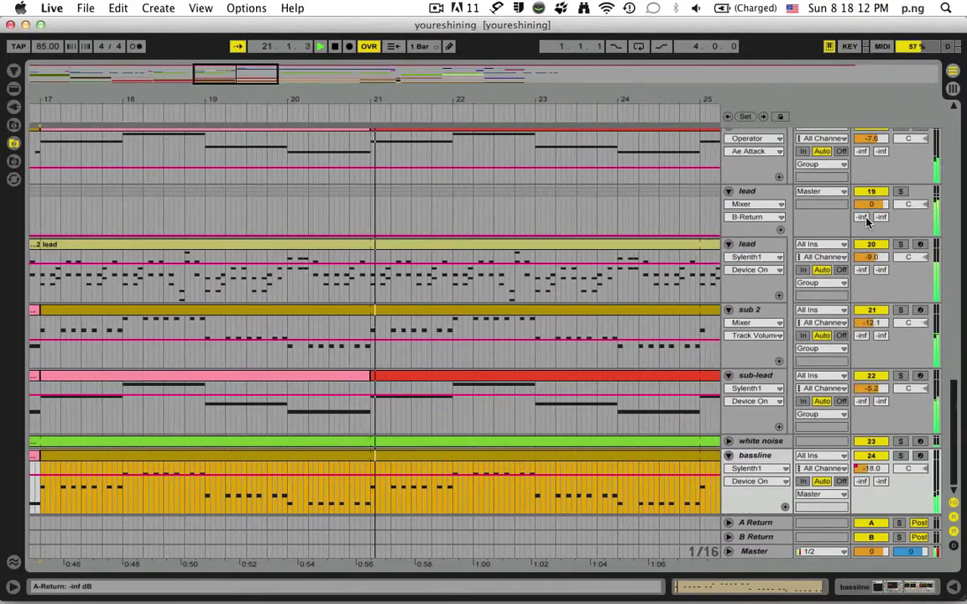
scroll(867, 222, "up", 1)
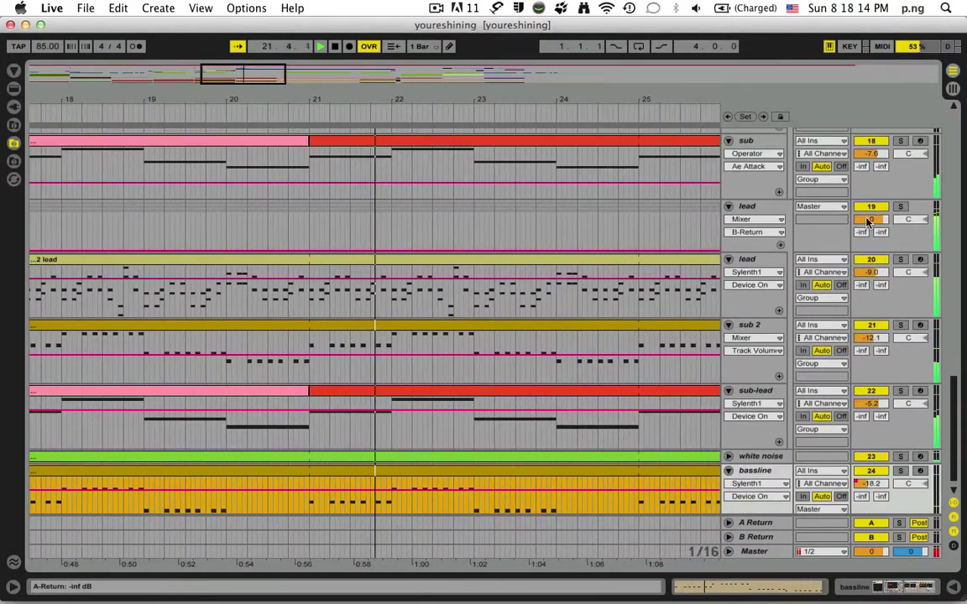
scroll(867, 222, "up", 1)
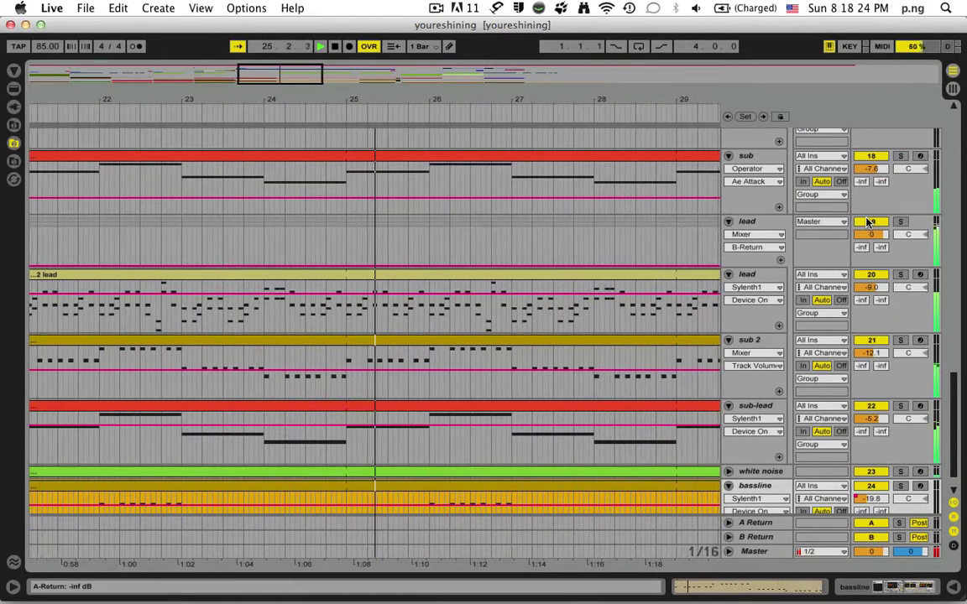
Step: Examine the acapella chorus section from bar 25 and the sub, lead and bassline parts playing beneath it
scroll(869, 222, "up", 10)
scroll(868, 222, "down", 5)
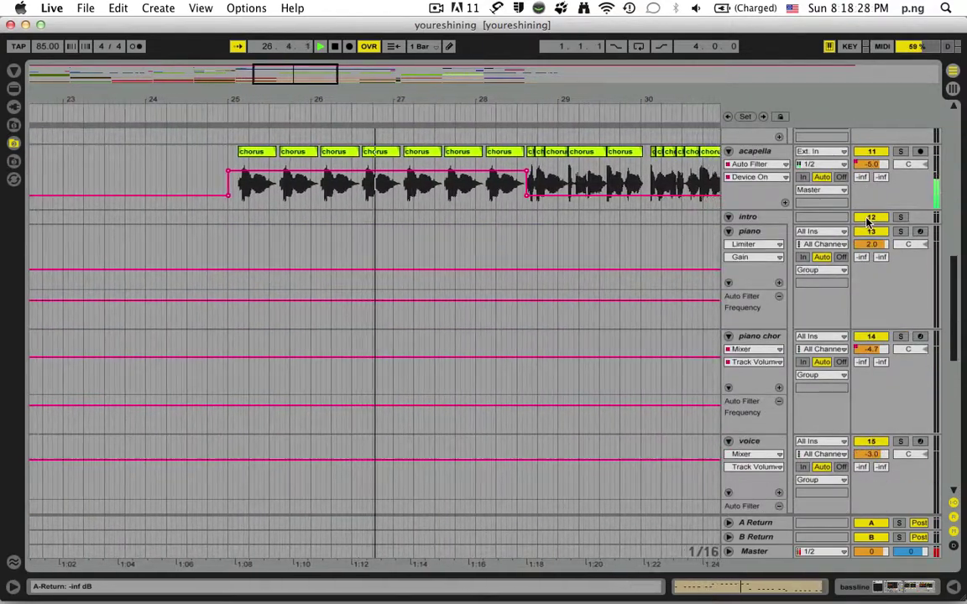
scroll(869, 221, "down", 5)
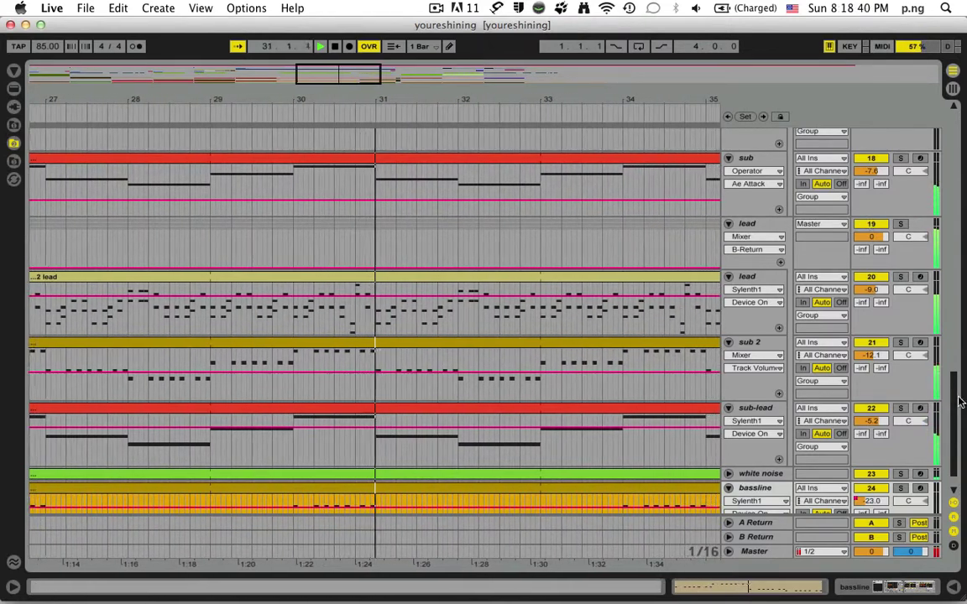
scroll(955, 366, "up", 5)
scroll(954, 367, "up", 2)
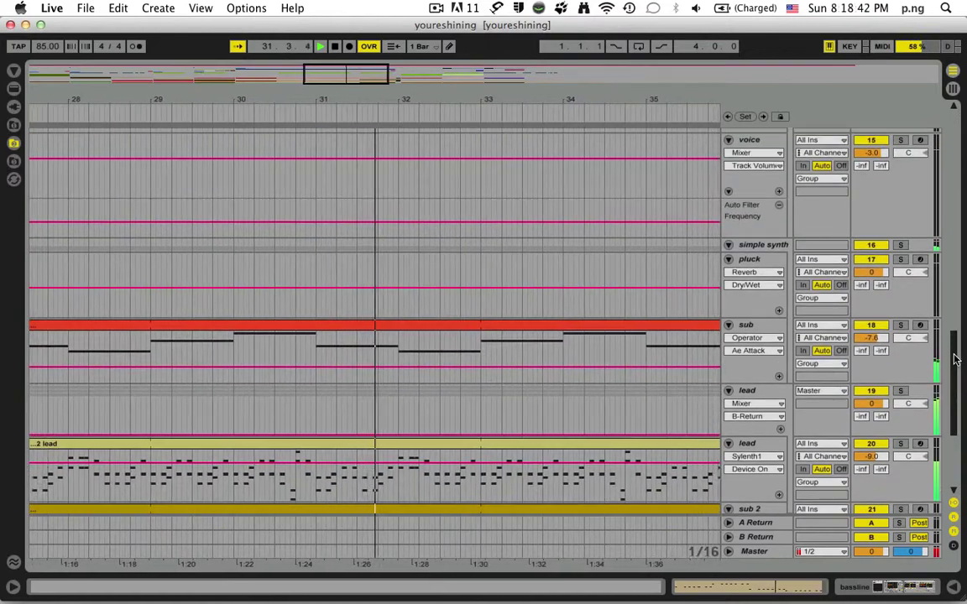
scroll(957, 377, "down", 3)
scroll(954, 377, "down", 5)
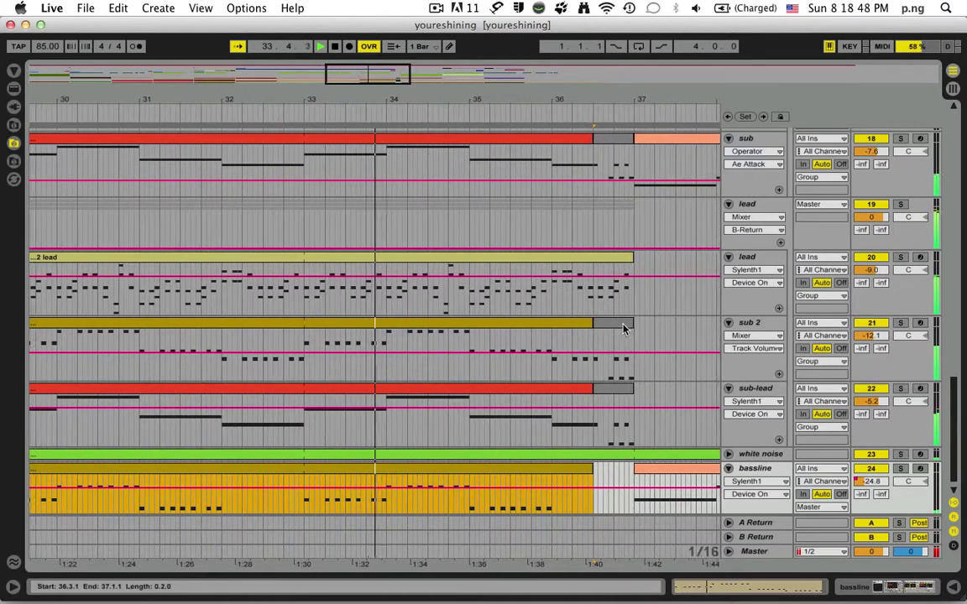
Step: Inspect the notes of the short sub 2 clip just before bar 37 and return to the arrangement
left_click(621, 324)
left_click(621, 325)
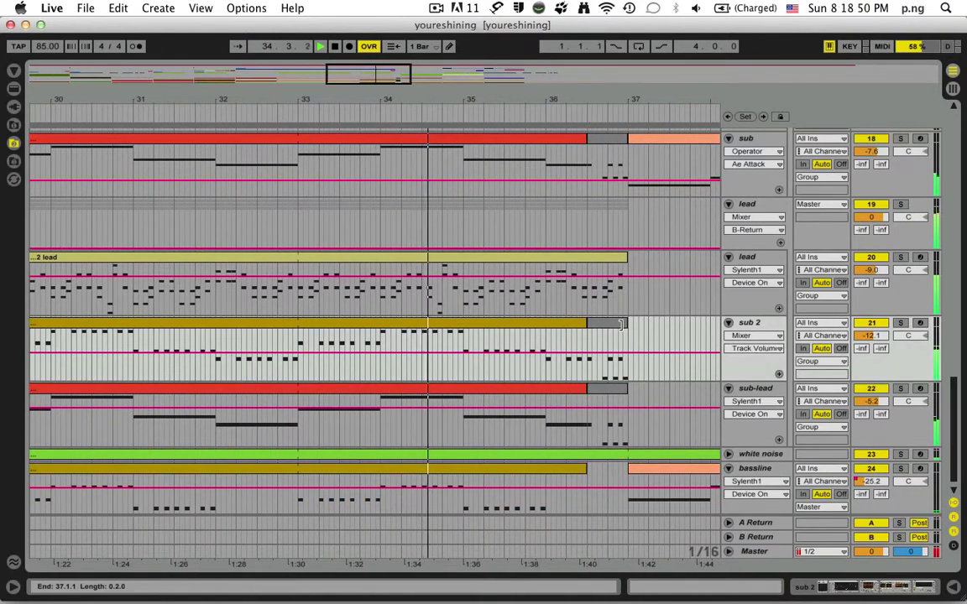
left_click(621, 325)
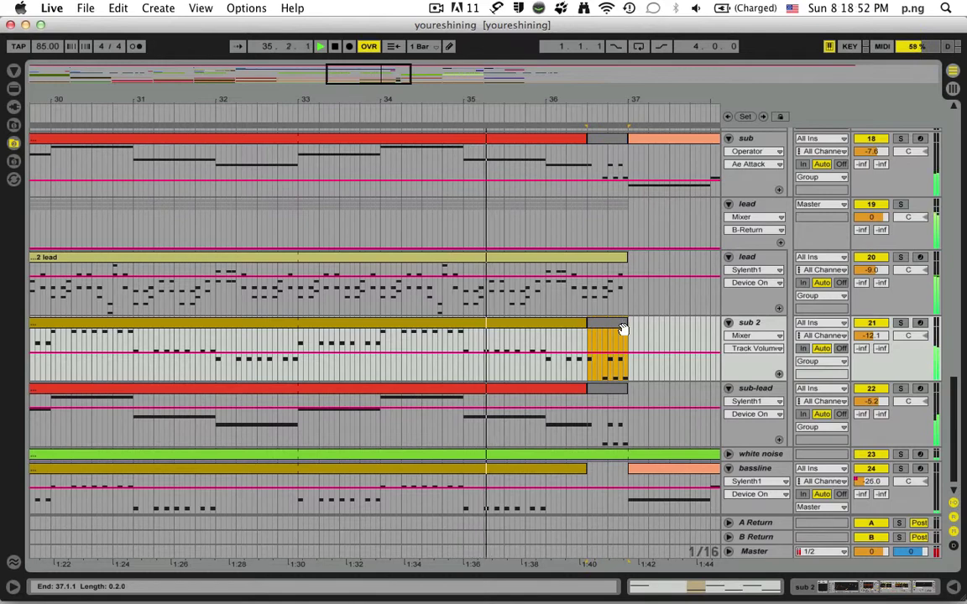
double_click(621, 324)
key("super+alt+l")
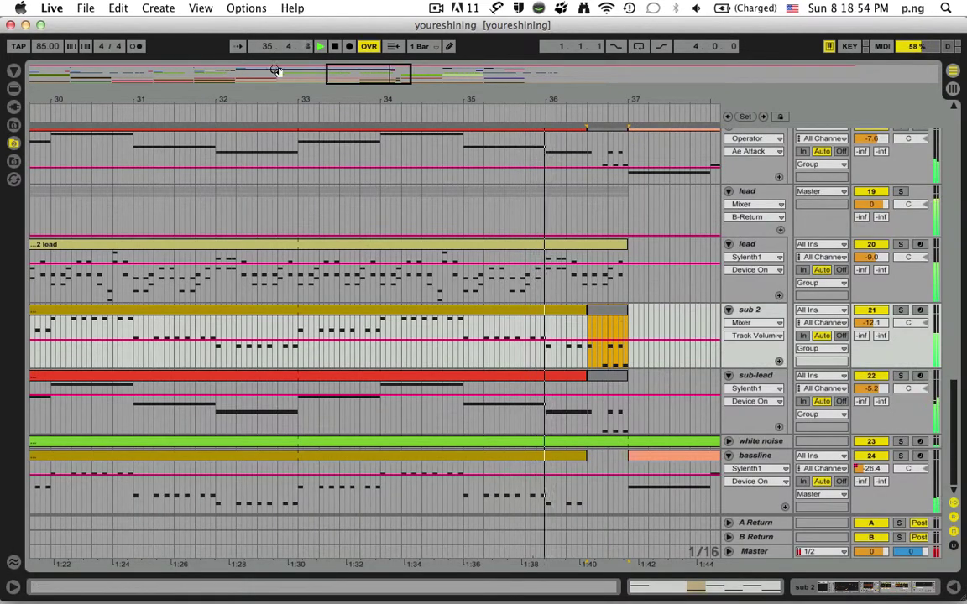
Step: Turn playback follow back on, then inspect the notes of the piano clip starting at bar 37 and return to the arrangement
left_click(238, 46)
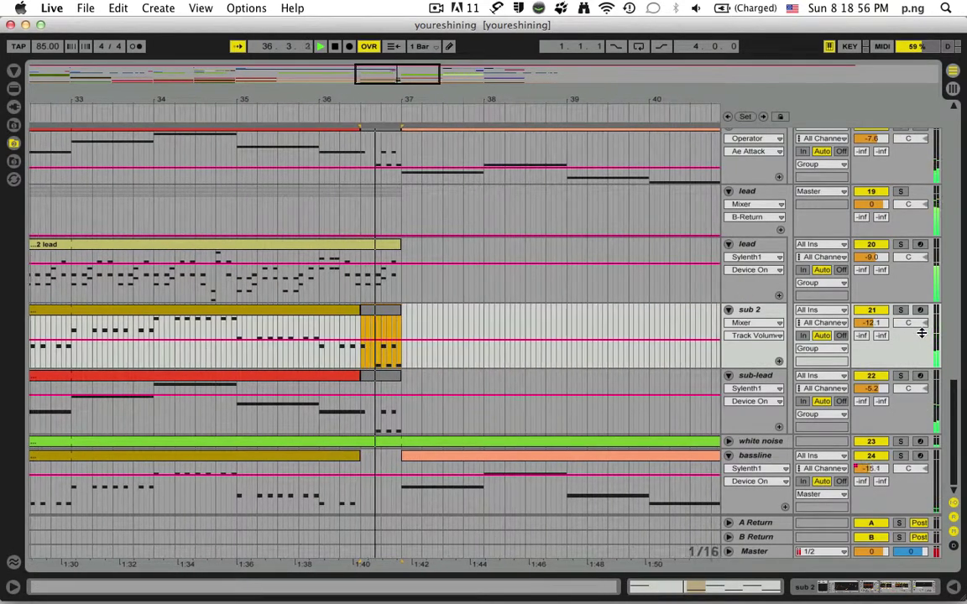
scroll(919, 329, "up", 5)
scroll(922, 333, "up", 4)
left_click(669, 255)
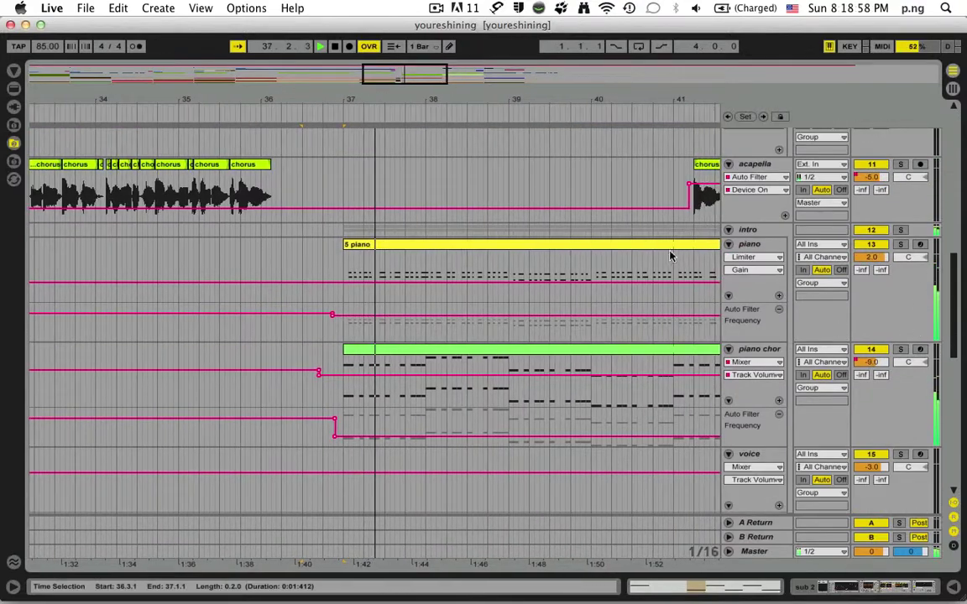
left_click(665, 246)
left_click(665, 246)
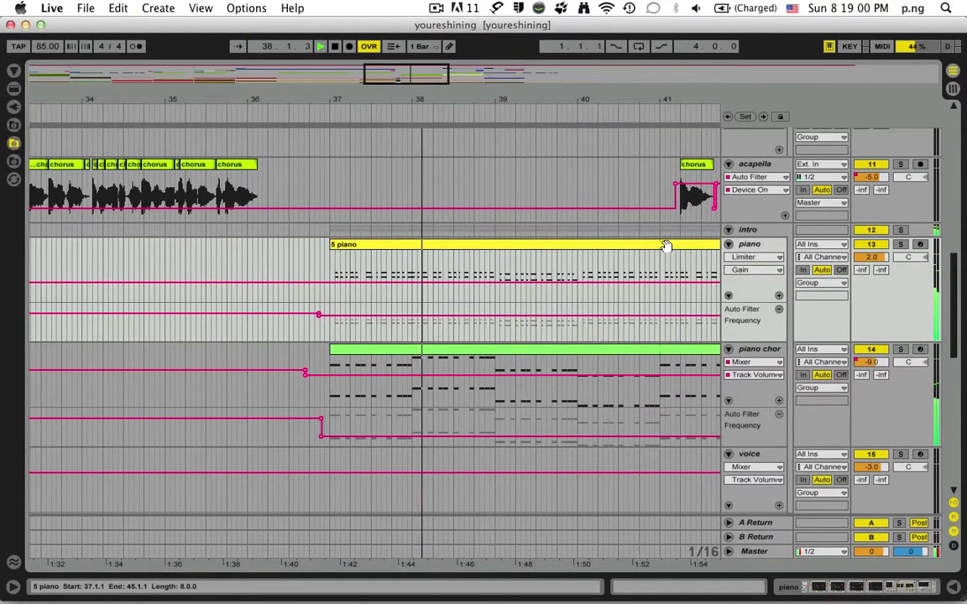
double_click(665, 246)
key("super+alt+l")
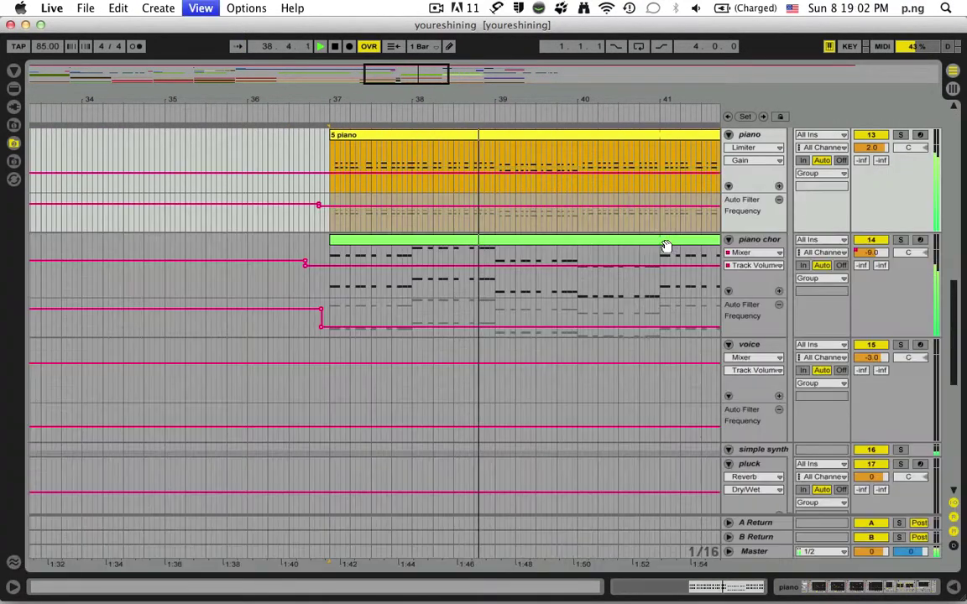
Step: Inspect the notes of the piano chord clip at bar 37, return to the arrangement and turn playback follow back on
double_click(665, 246)
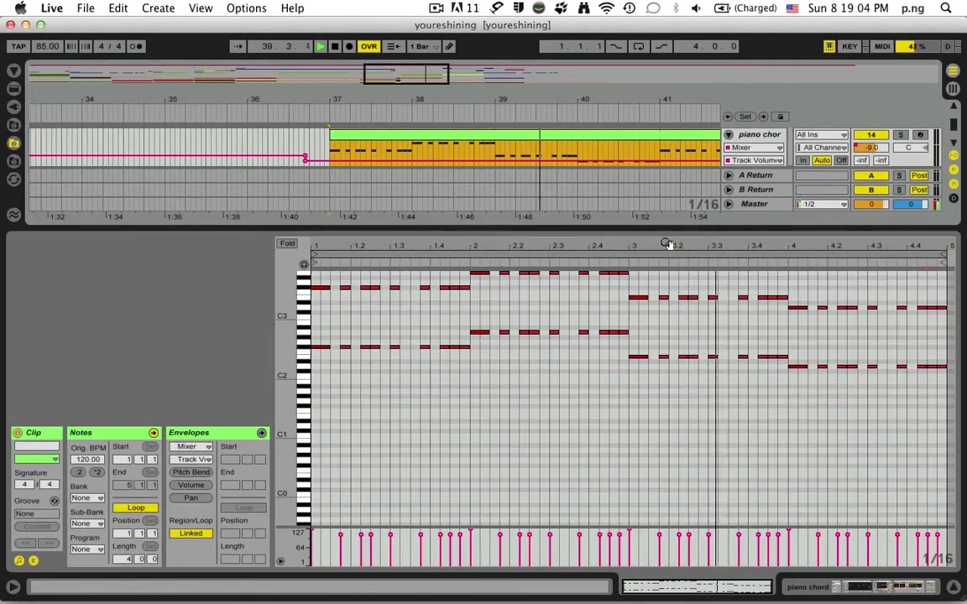
key("super+alt+l")
left_click(241, 49)
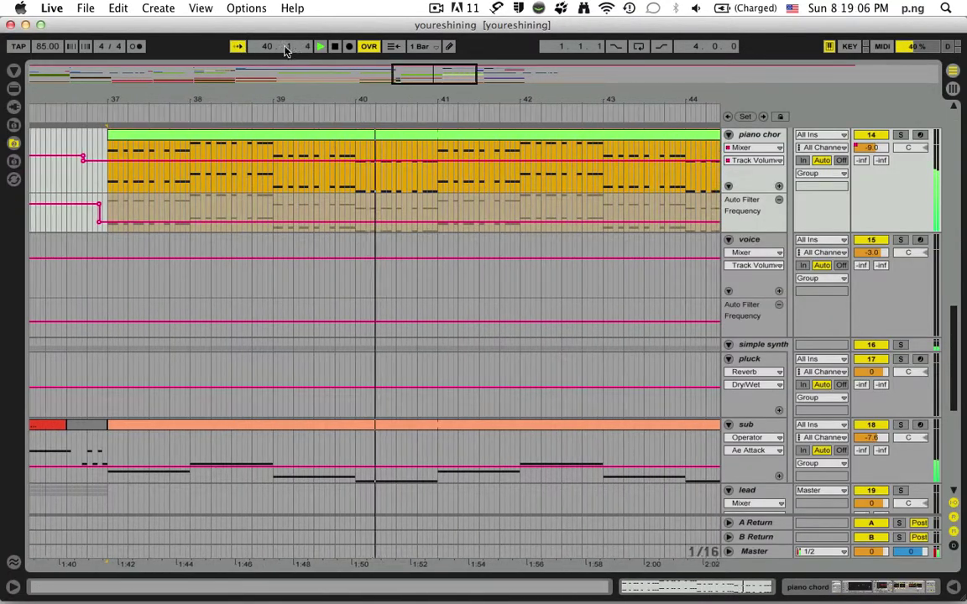
Step: Follow the playback from bar 40 to bar 49, examining the drum, acapella, piano, sub and lead tracks
scroll(845, 233, "up", 5)
scroll(845, 233, "up", 4)
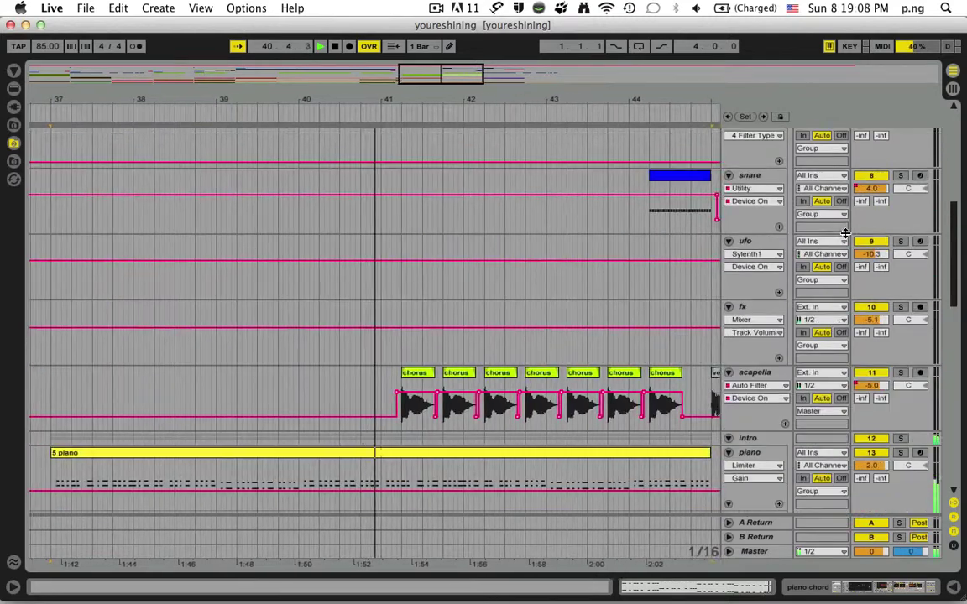
scroll(845, 234, "up", 8)
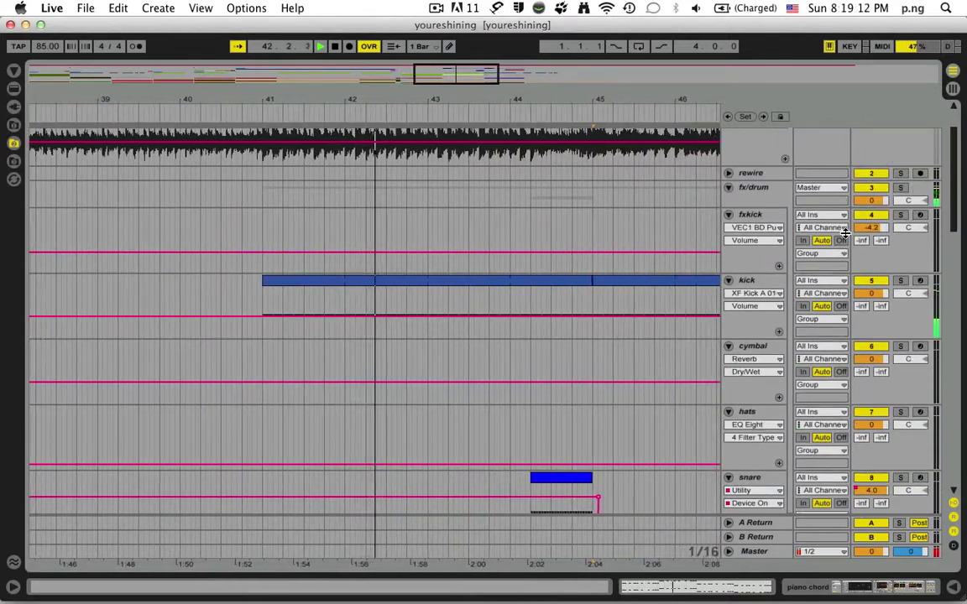
scroll(846, 234, "down", 10)
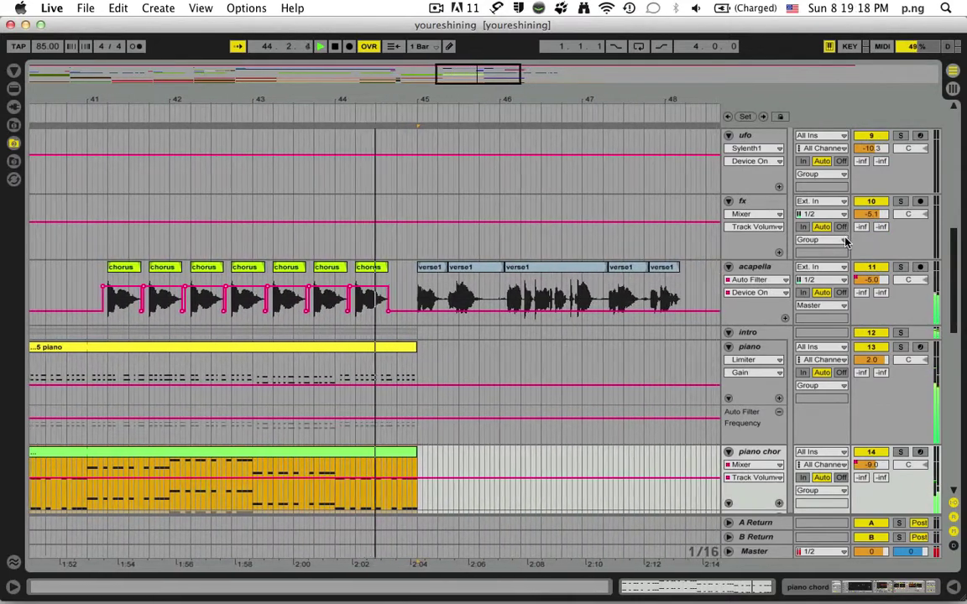
scroll(845, 242, "down", 5)
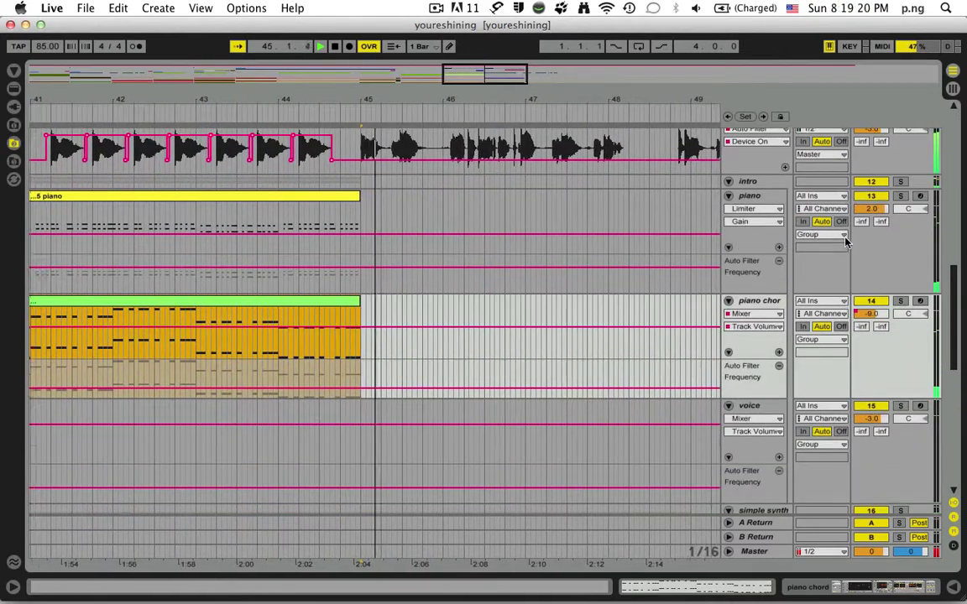
scroll(845, 242, "down", 6)
scroll(845, 242, "down", 7)
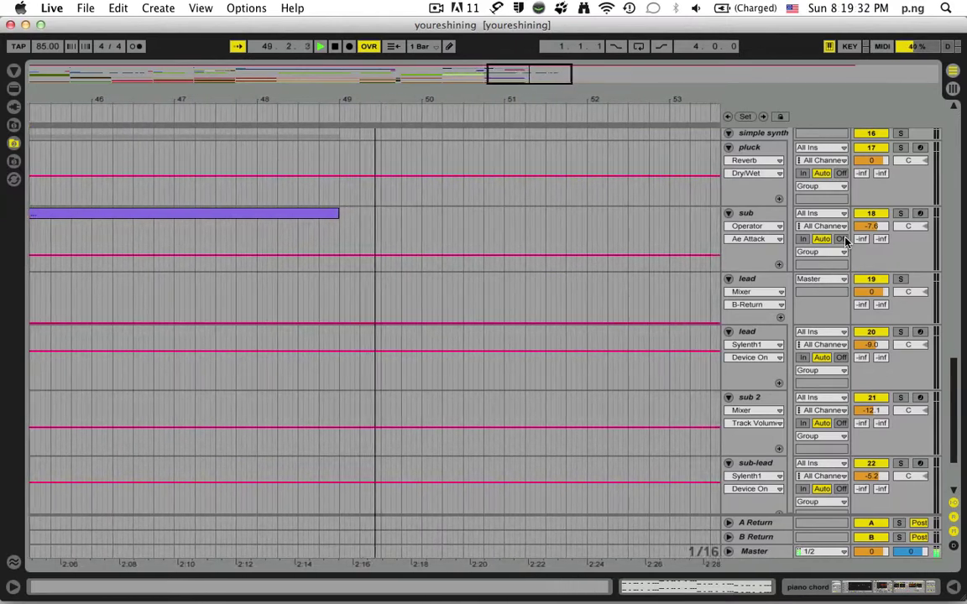
Step: Select the kick track and examine its device chain, including the sampler, Reverb and EQ Eight
scroll(846, 241, "up", 15)
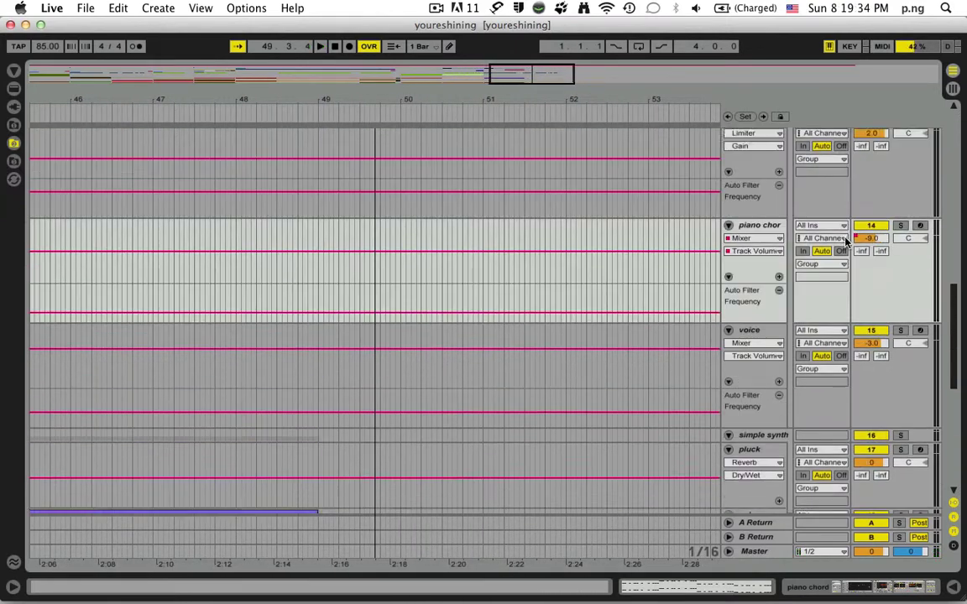
scroll(846, 241, "up", 5)
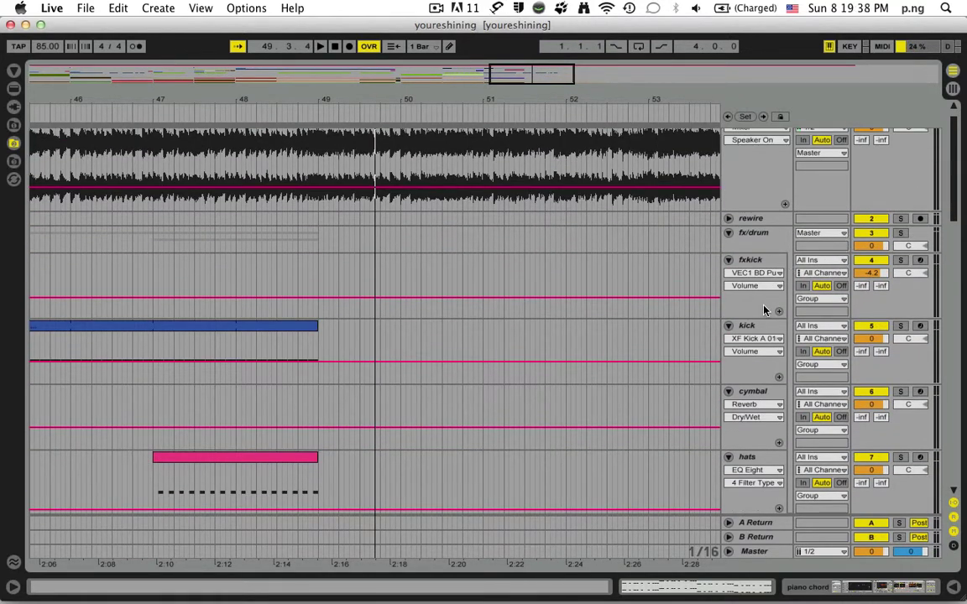
scroll(762, 308, "up", 2)
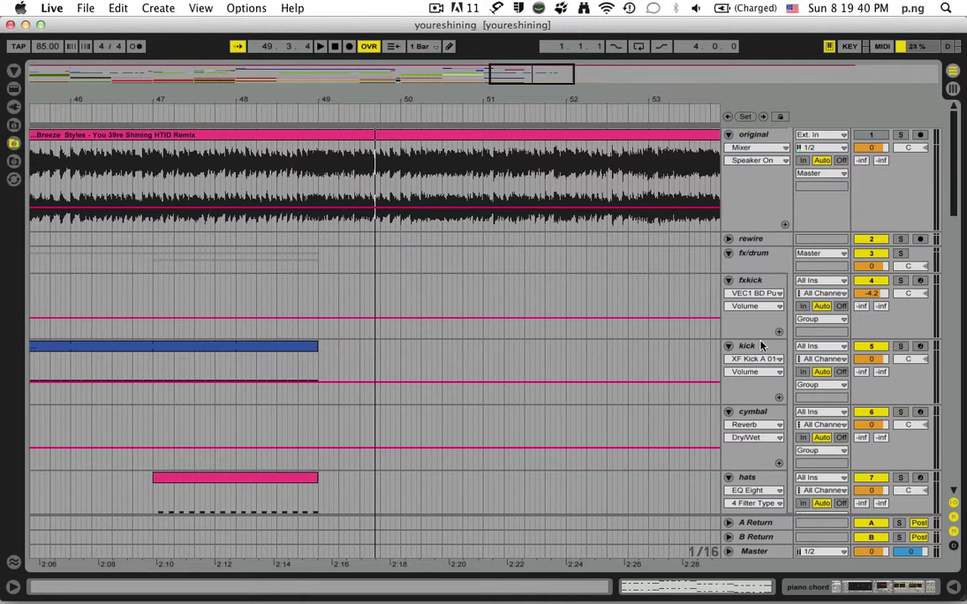
left_click(760, 347)
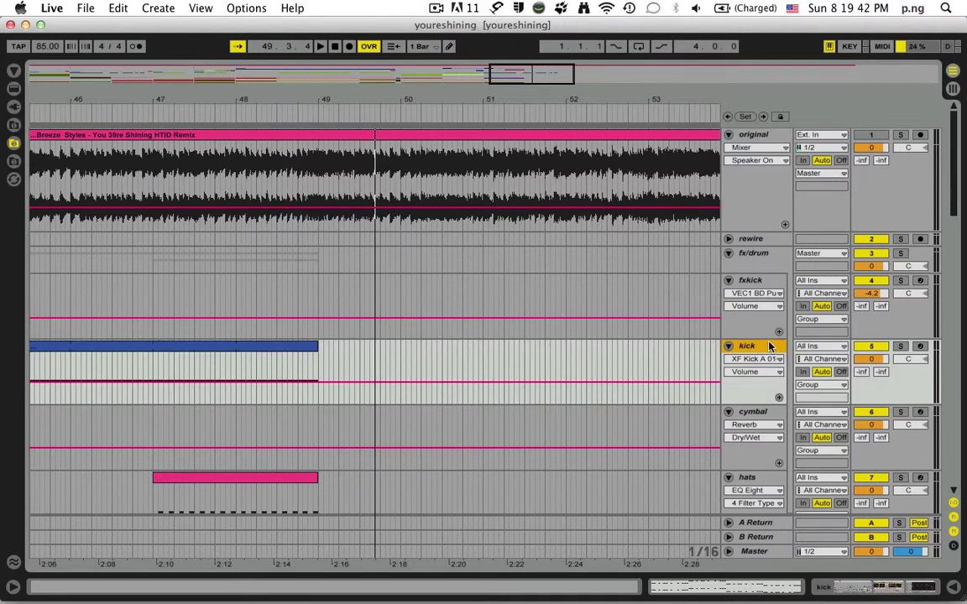
left_click(904, 585)
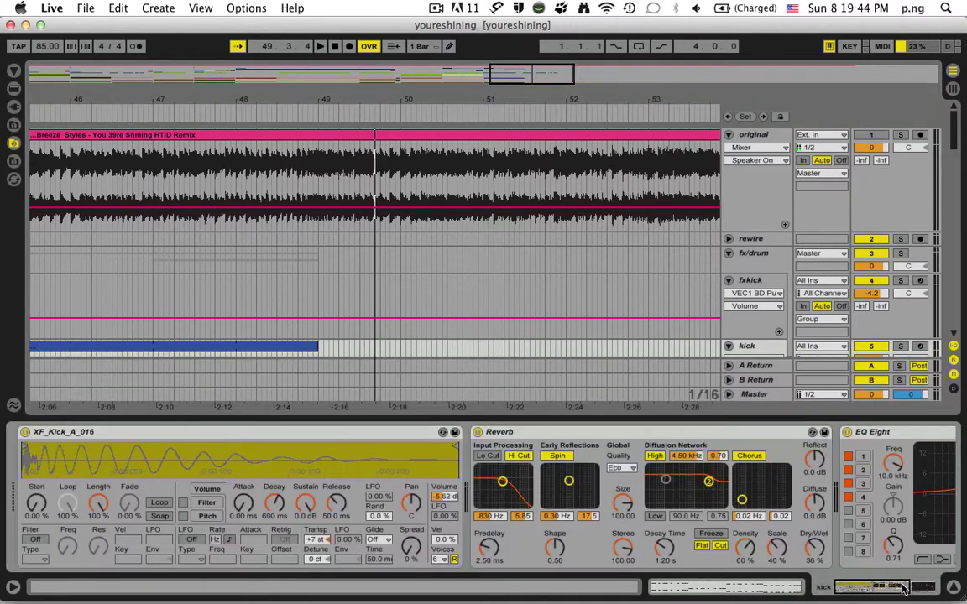
scroll(807, 470, "right", 5)
scroll(807, 470, "left", 5)
Step: Examine the device chains of the cymbal, hats and snare tracks
scroll(766, 251, "down", 5)
left_click(755, 307)
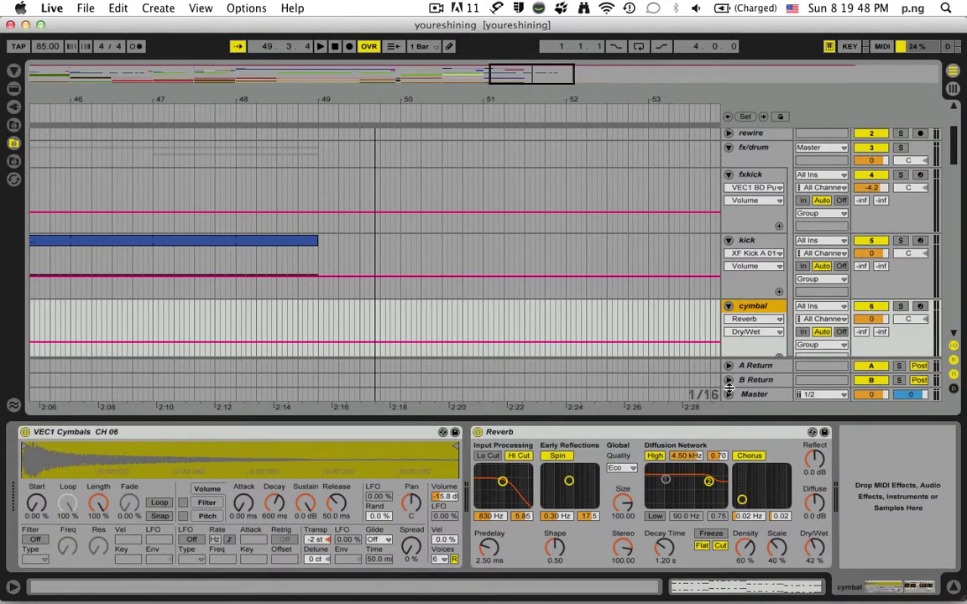
scroll(735, 344, "down", 2)
left_click(746, 333)
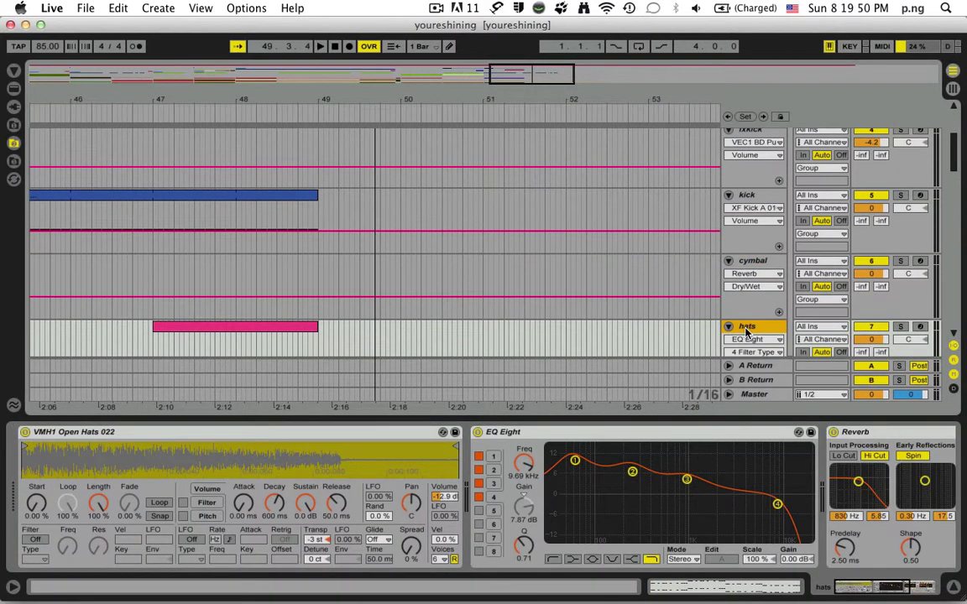
scroll(746, 333, "down", 3)
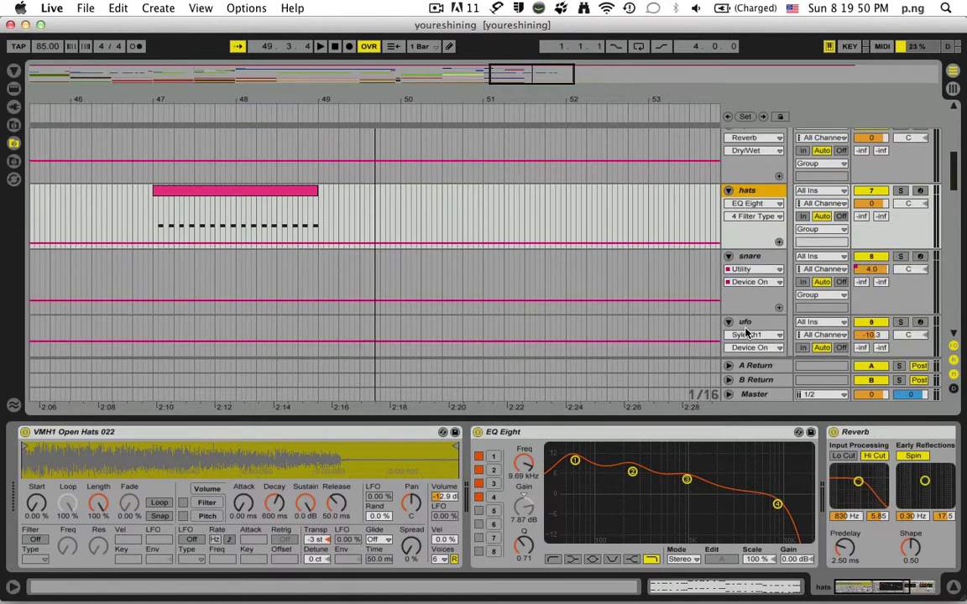
left_click(752, 260)
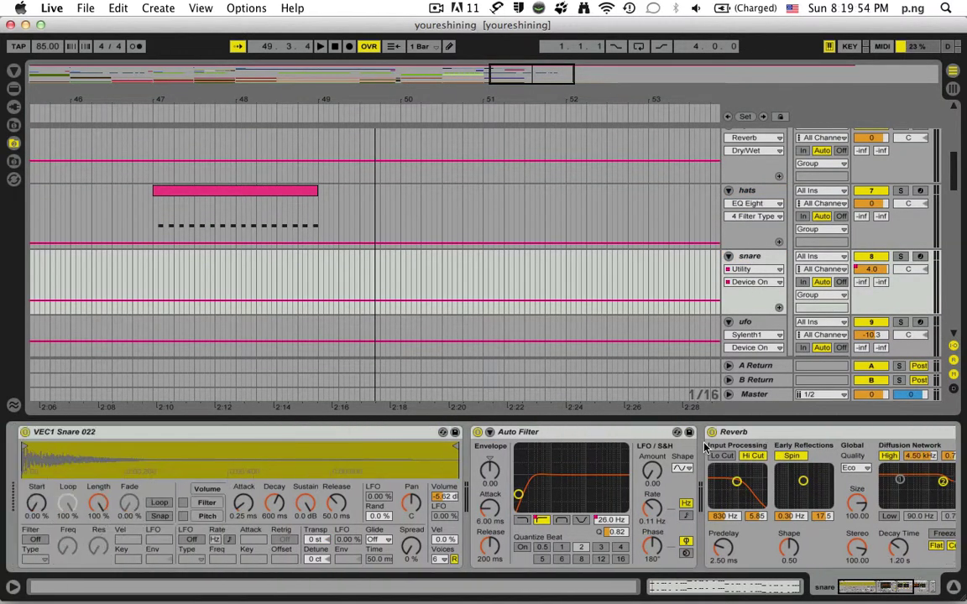
Step: Inspect Part A and Part B of the ufo track's Sylenth1 patch and close the synth window
left_click(743, 327)
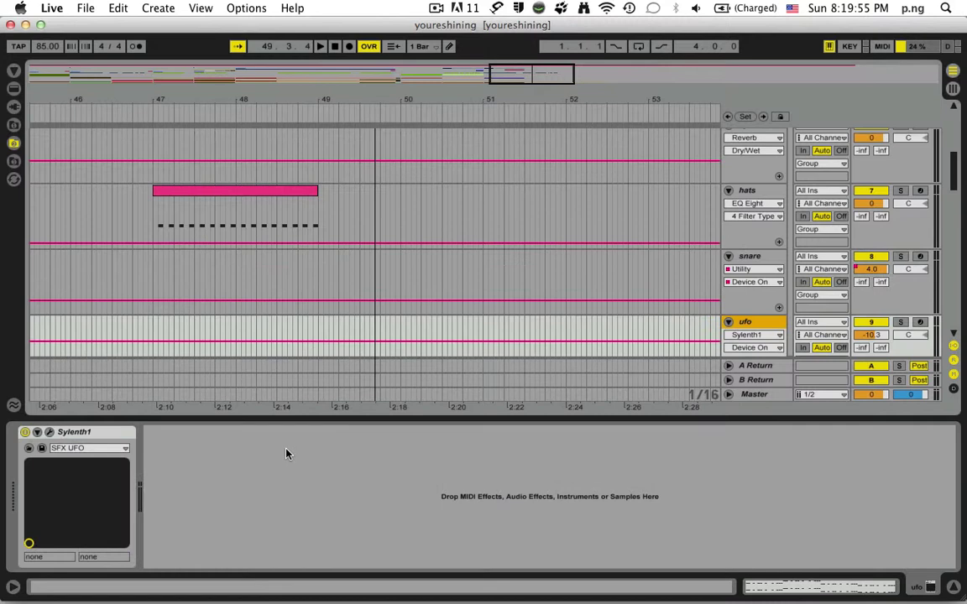
left_click(50, 433)
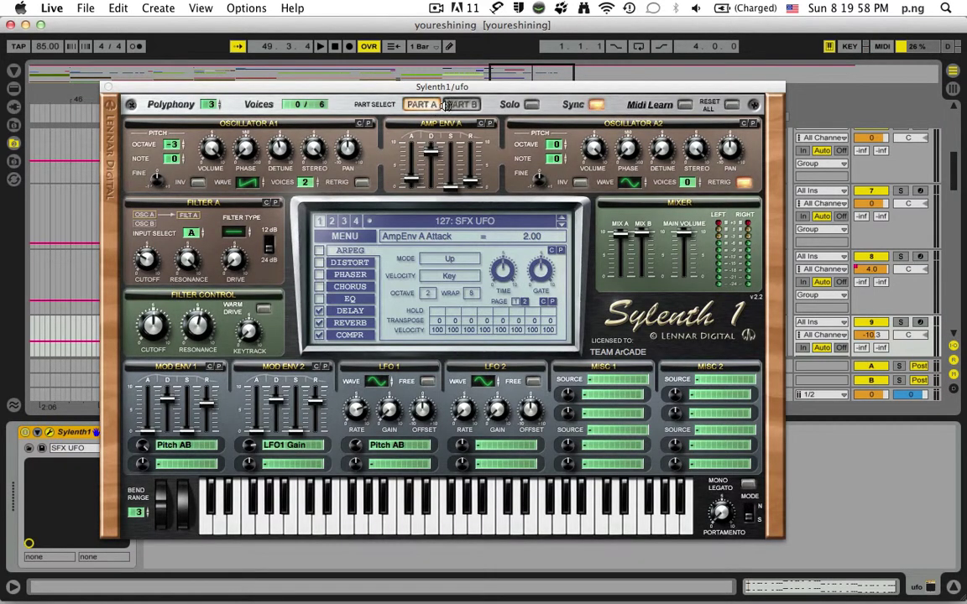
left_click(461, 104)
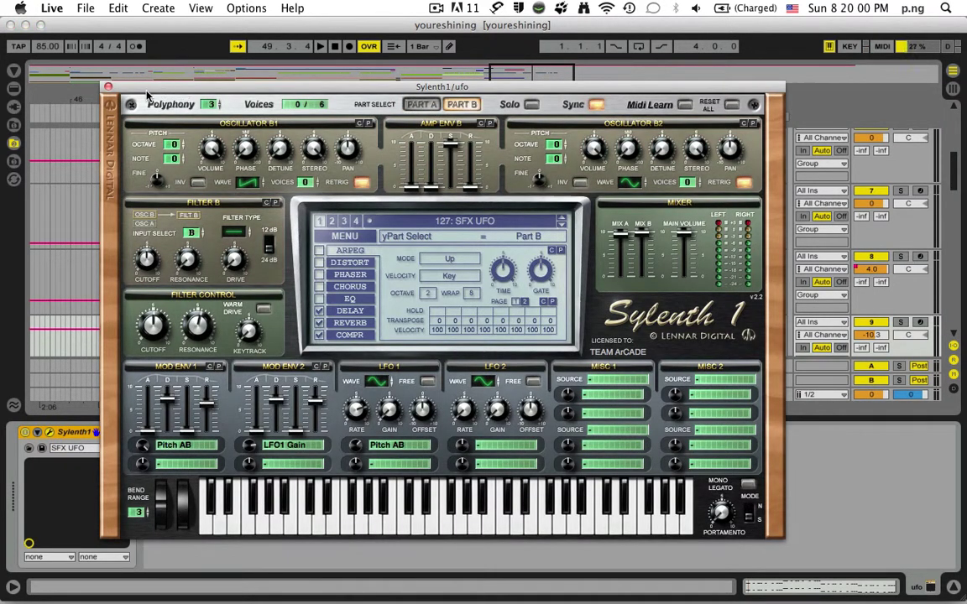
left_click(108, 88)
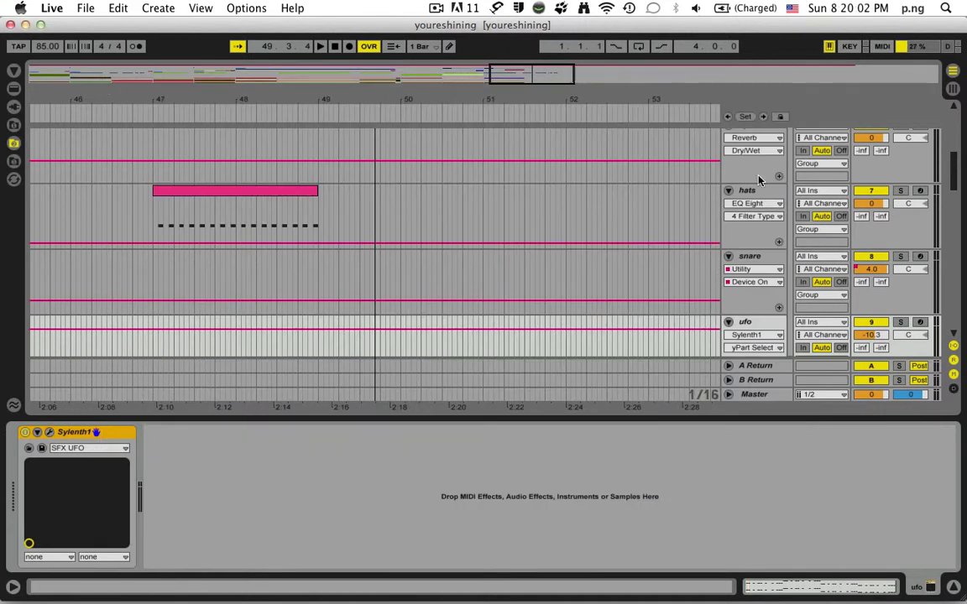
Step: Check the fx track for devices and examine the acapella track's effect chain through to its last device
scroll(850, 258, "down", 5)
left_click(770, 223)
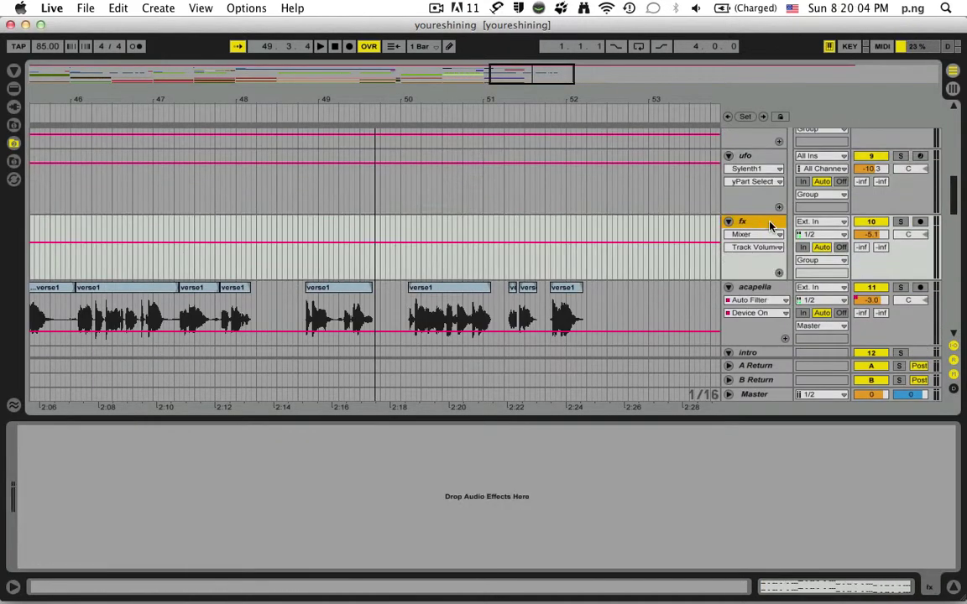
scroll(770, 223, "down", 2)
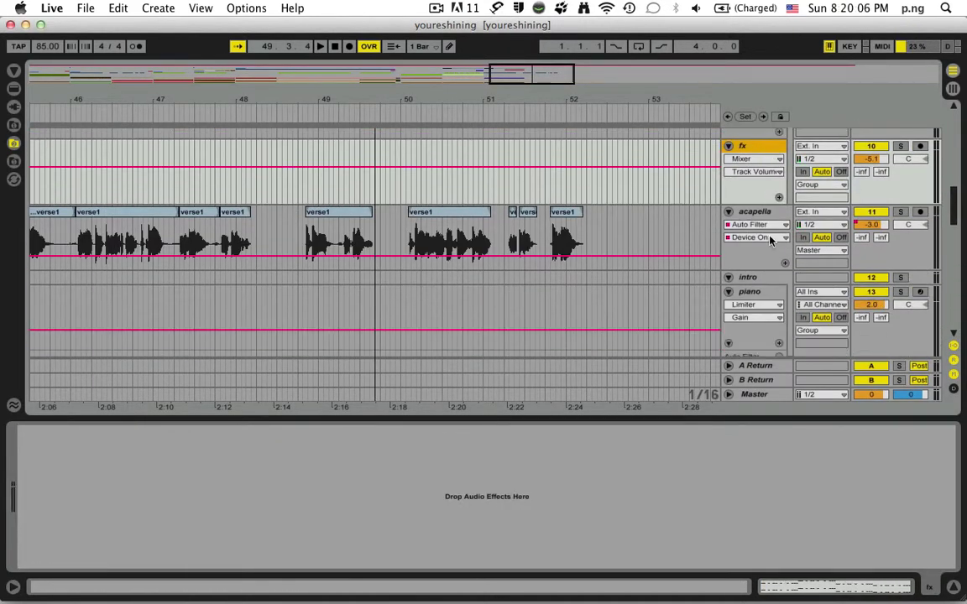
scroll(764, 216, "down", 2)
left_click(764, 217)
scroll(554, 457, "right", 10)
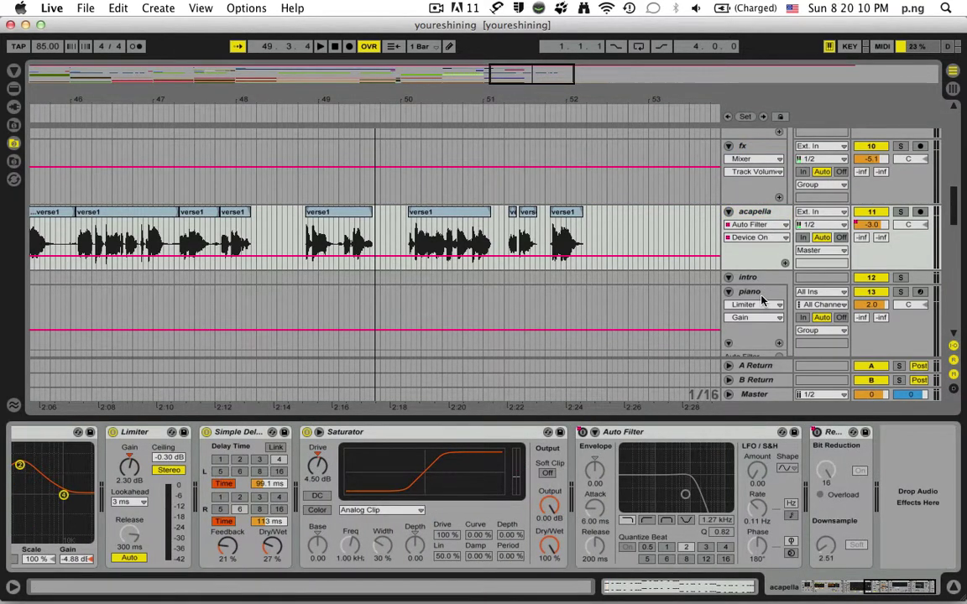
Step: Examine the piano track's device chain, from its external instrument and piano EQs to the Auto Filter
left_click(750, 294)
scroll(644, 460, "right", 10)
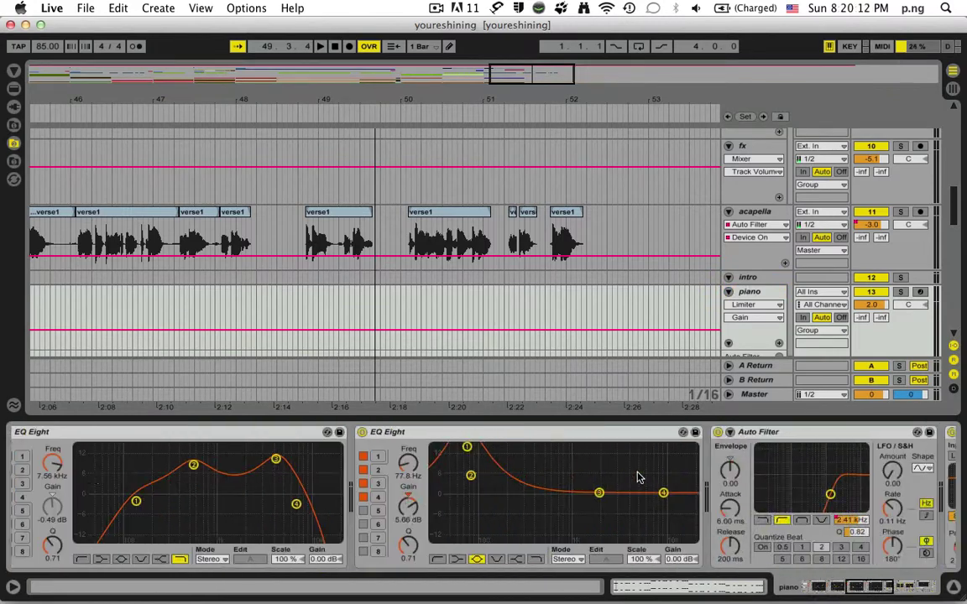
scroll(638, 477, "left", 10)
scroll(638, 478, "left", 5)
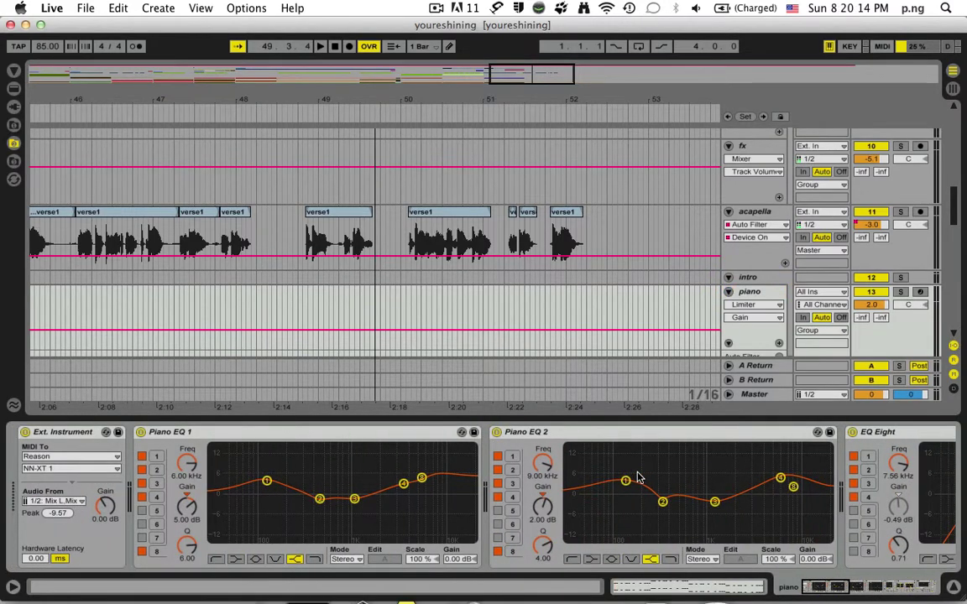
Step: Switch to Reason to view the NN-XT grand piano patch feeding the piano track, and return to Live
key("ctrl+Up")
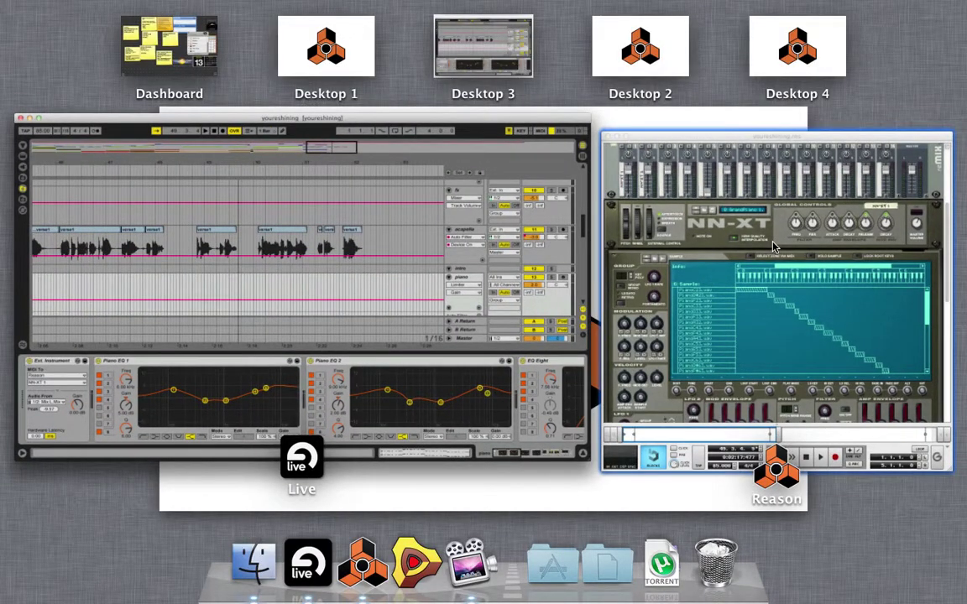
left_click(774, 245)
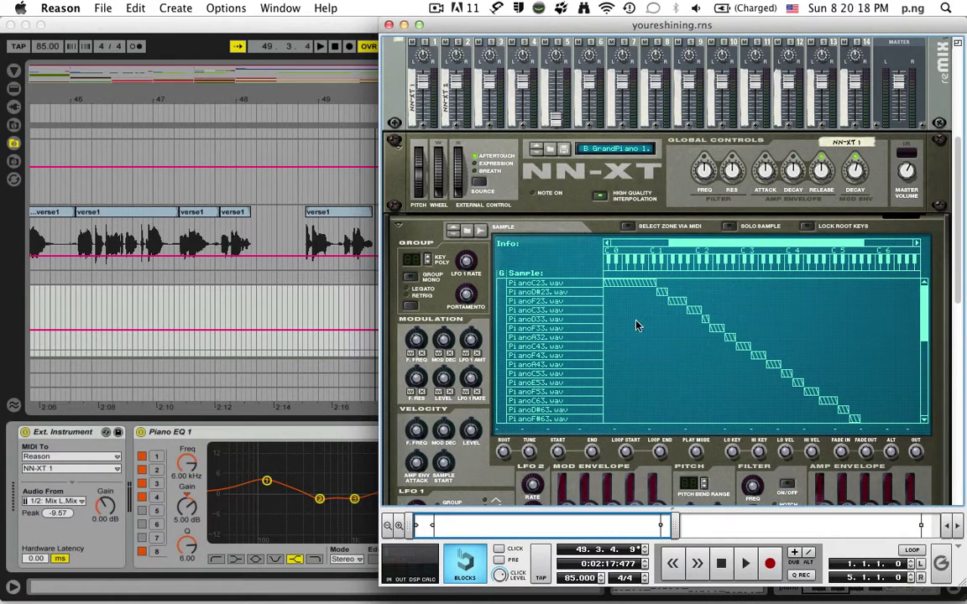
left_click(281, 298)
Step: Select the piano chord track and examine its external instrument, EQ Eight, Auto Filter, Reverb and EQ Three
scroll(747, 283, "down", 3)
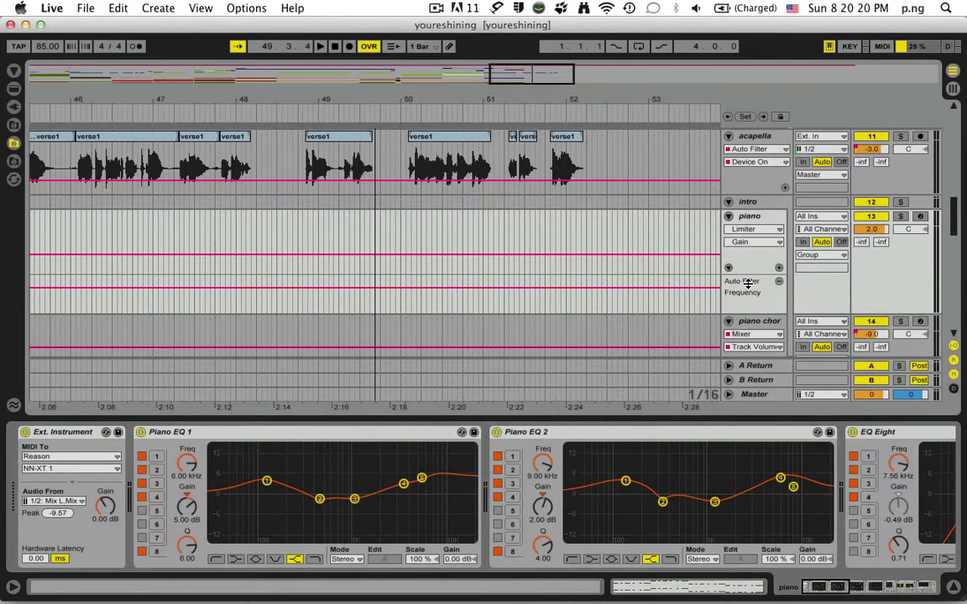
left_click(748, 323)
scroll(568, 522, "down", 3)
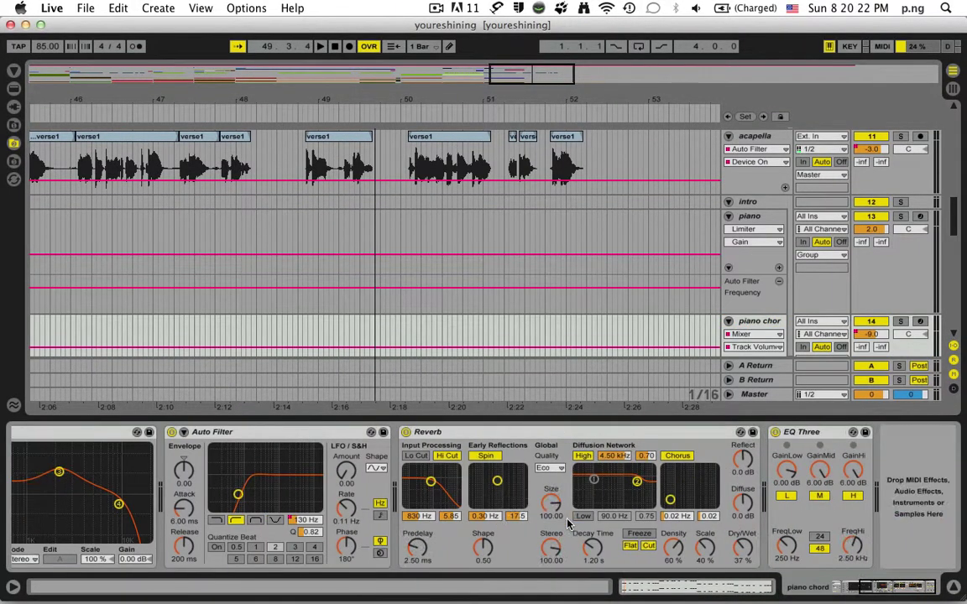
scroll(568, 522, "up", 3)
Step: Select the voice track, switch to Reason to inspect the front and rear of its Malström Vocal Beat patch, and return to Live
scroll(714, 298, "down", 5)
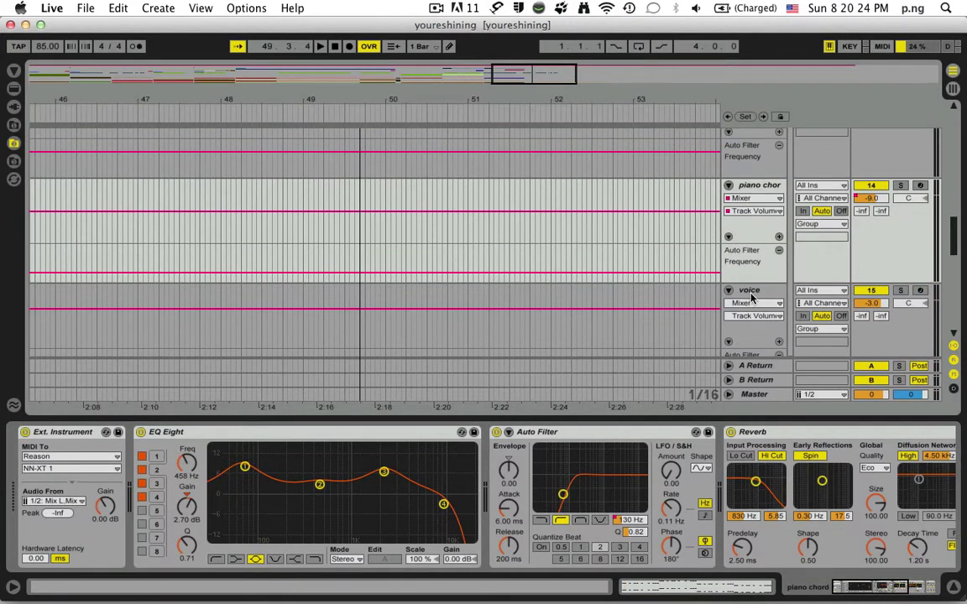
left_click(749, 292)
key("super+Tab")
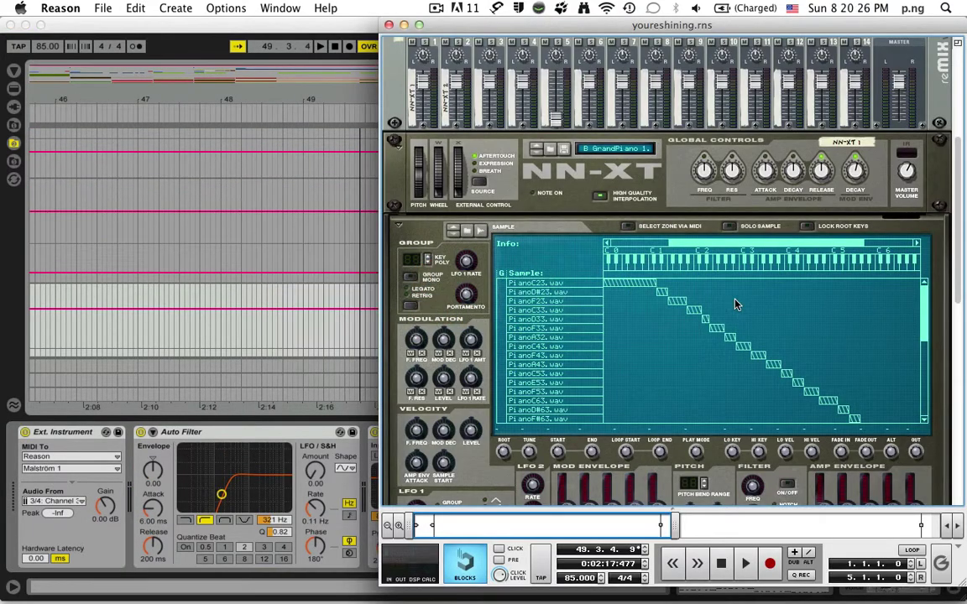
scroll(730, 308, "down", 5)
scroll(726, 312, "down", 3)
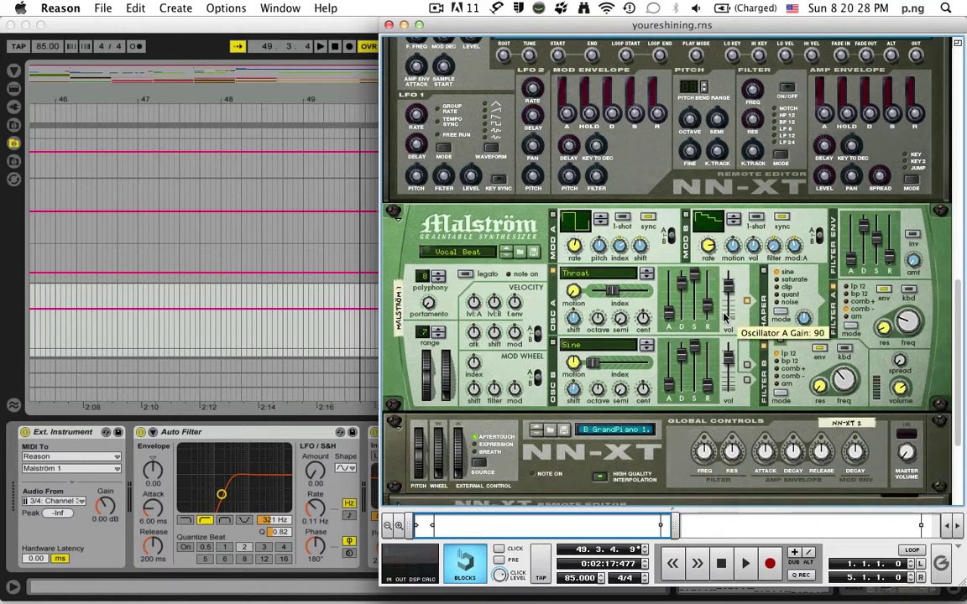
key("Tab")
key("Tab")
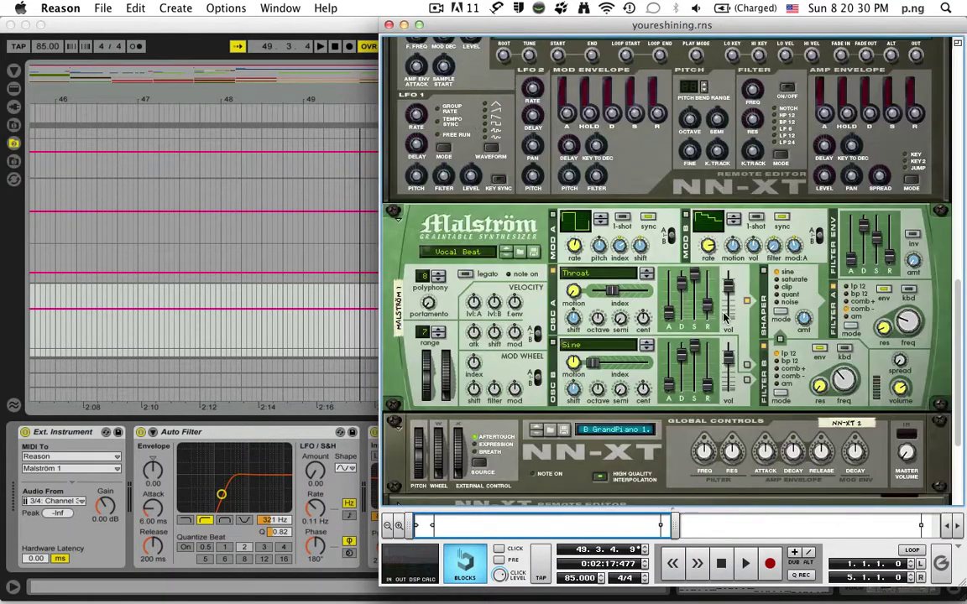
left_click(277, 373)
Step: Select the pluck track and examine its Operator, Auto Filter and Reverb devices
scroll(703, 283, "down", 5)
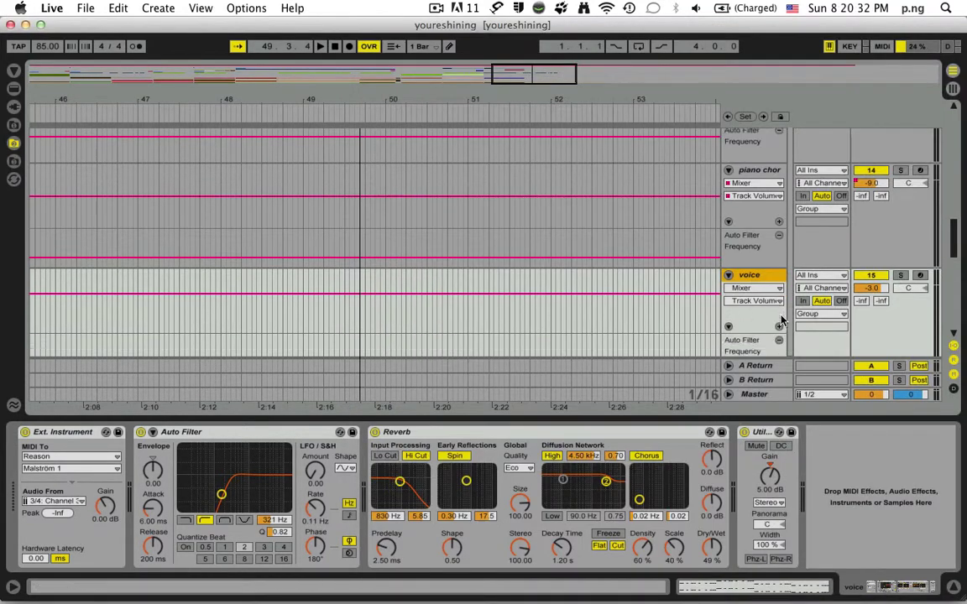
left_click(770, 287)
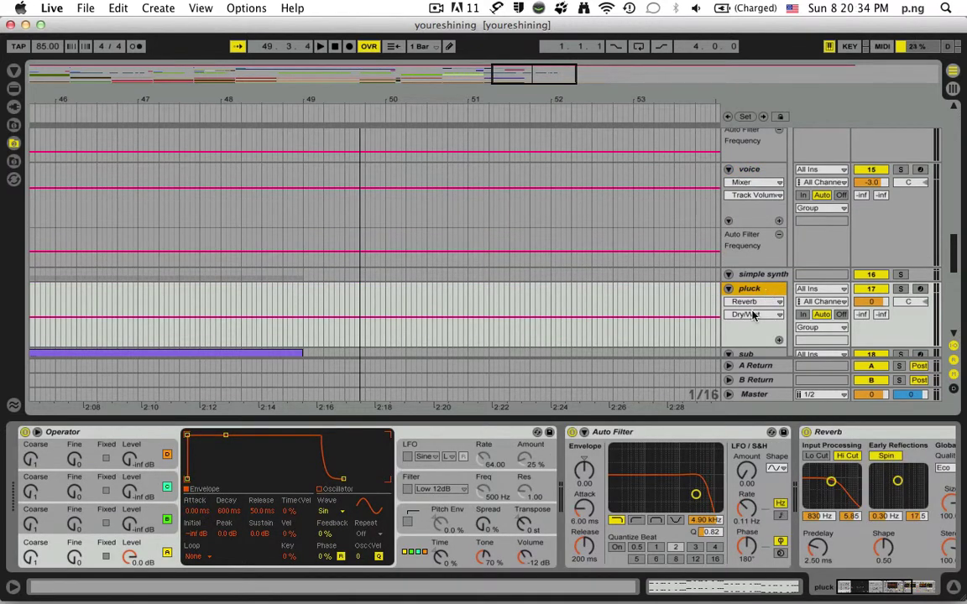
left_click(745, 354)
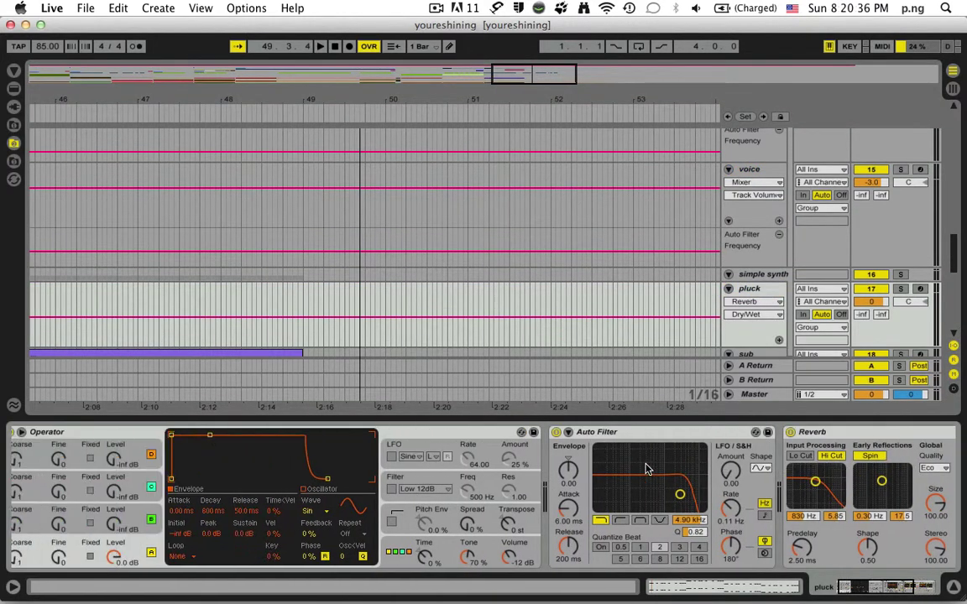
Step: Show the sub track's Operator automation and examine the track's Operator and Reverb devices
scroll(725, 335, "down", 3)
left_click(764, 292)
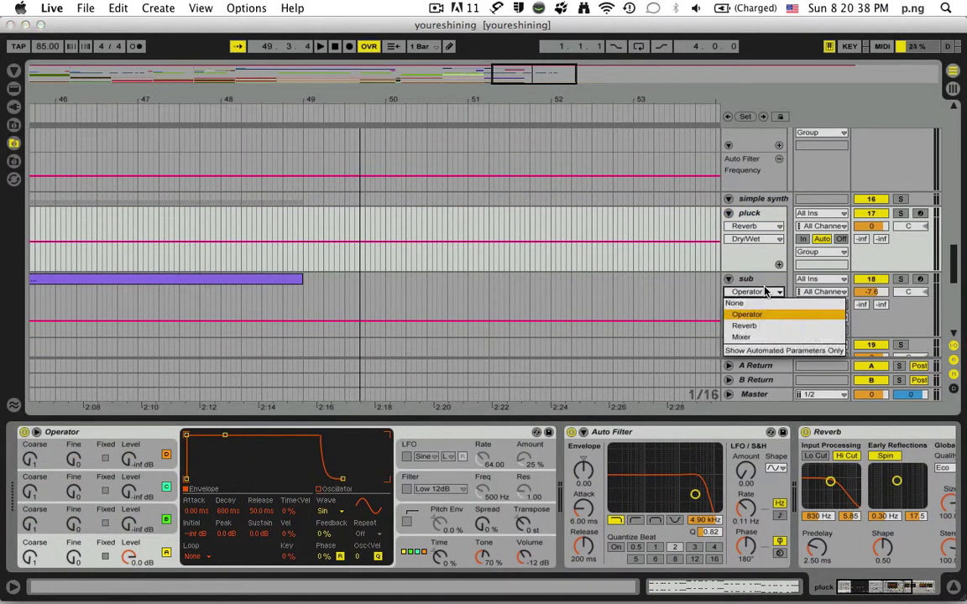
left_click(747, 314)
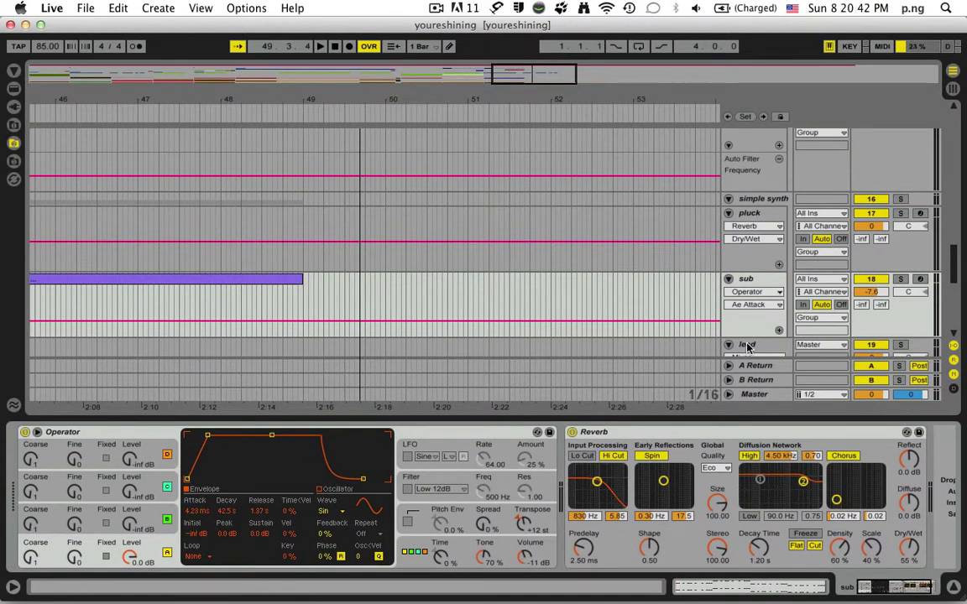
Step: Select the lead track inside the lead group and examine its whole device chain, from Sylenth1 through EQ Eight, Auto Filter and Reverb
scroll(749, 347, "down", 5)
left_click(747, 247)
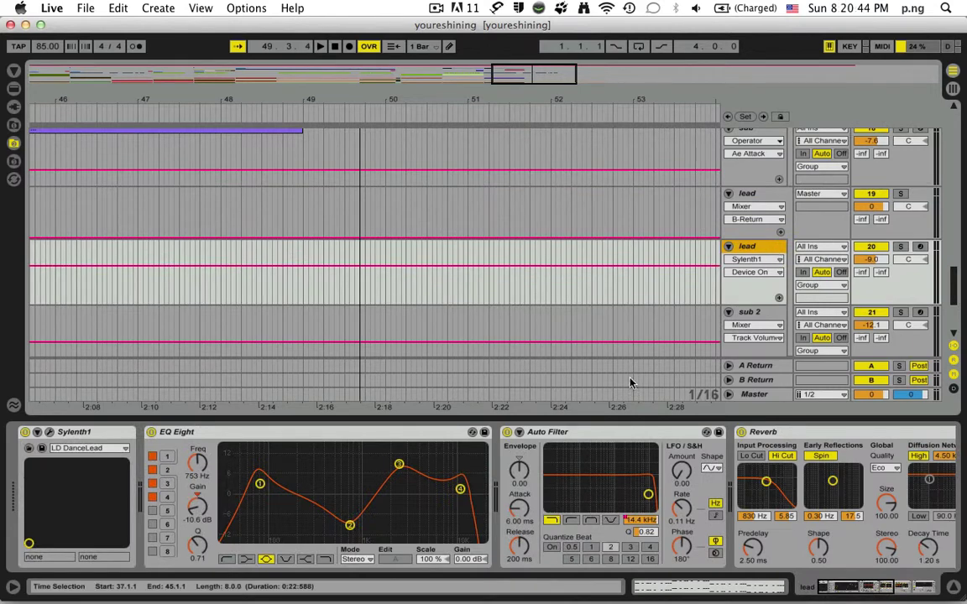
scroll(557, 475, "right", 5)
scroll(554, 481, "left", 5)
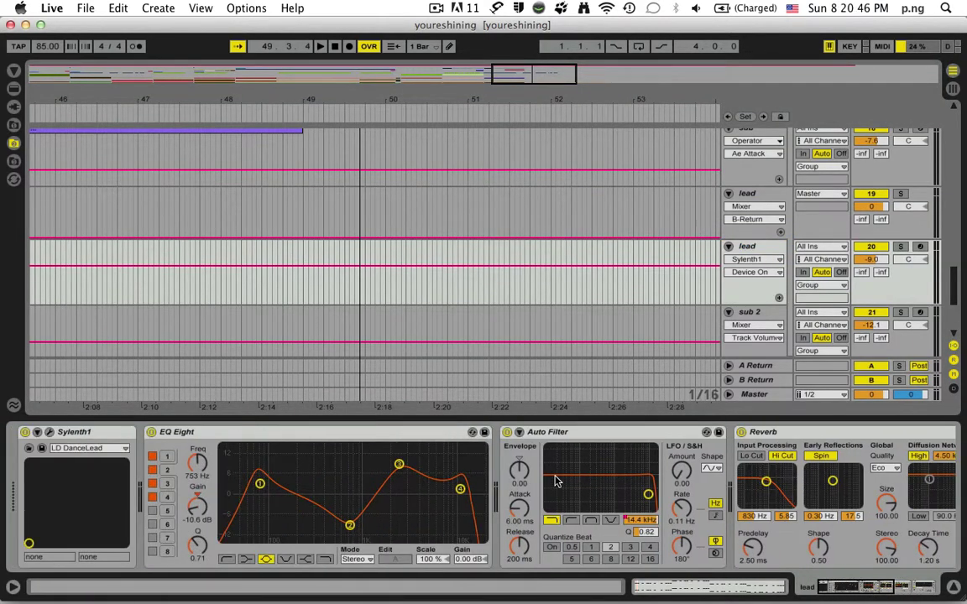
Step: Open the lead track's Sylenth1 editor, view the LD DanceLead settings for Part B and Part A, and close it
left_click(49, 432)
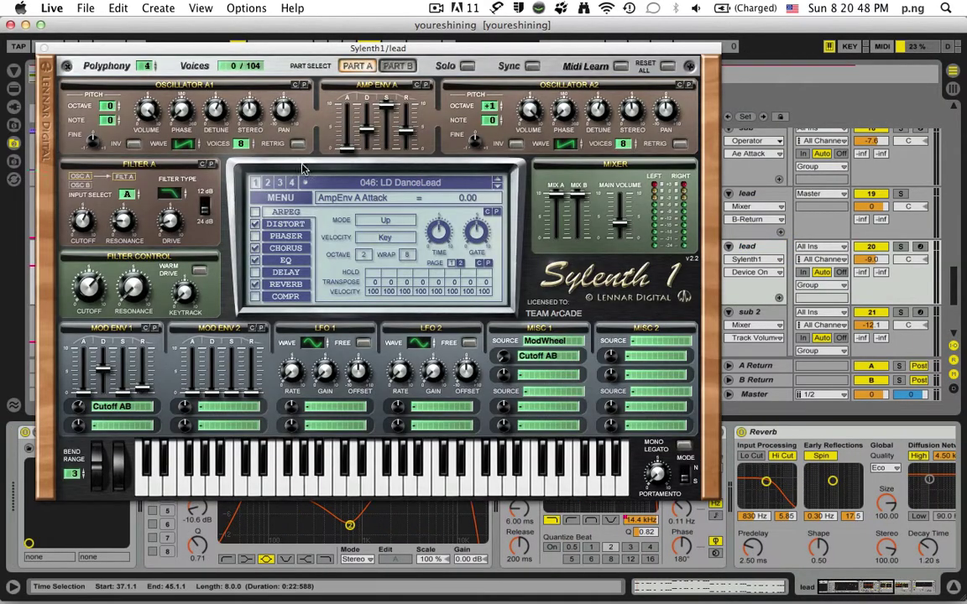
left_click(392, 69)
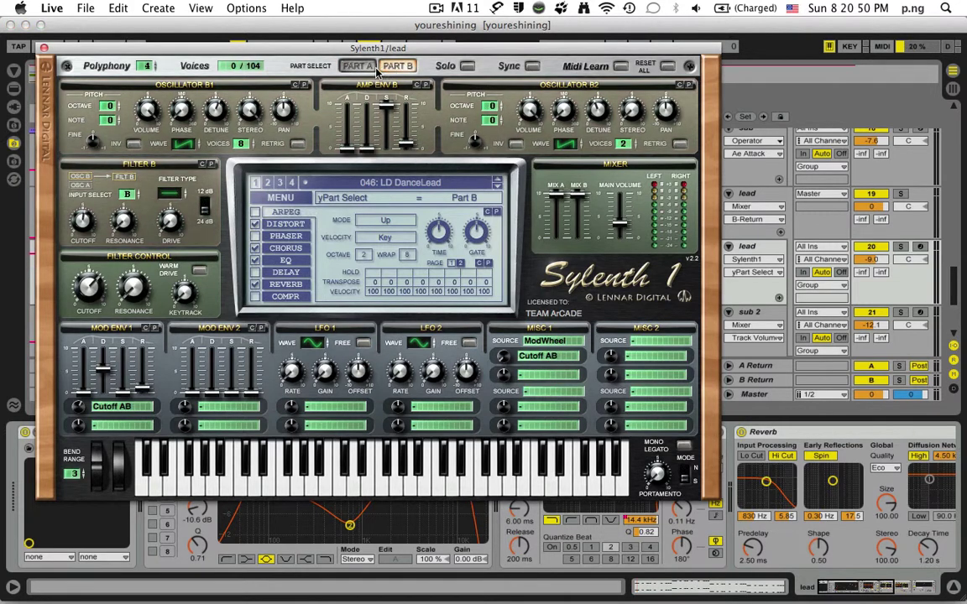
left_click(361, 67)
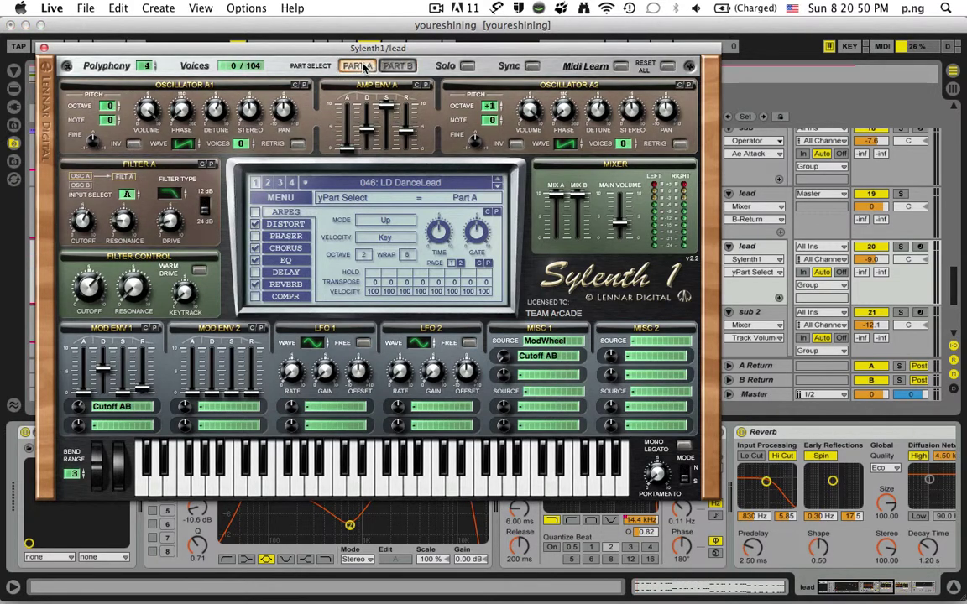
left_click(44, 47)
Step: Select the sub 2 track and examine its device chain from Sylenth1 through to the Saturator
left_click(744, 317)
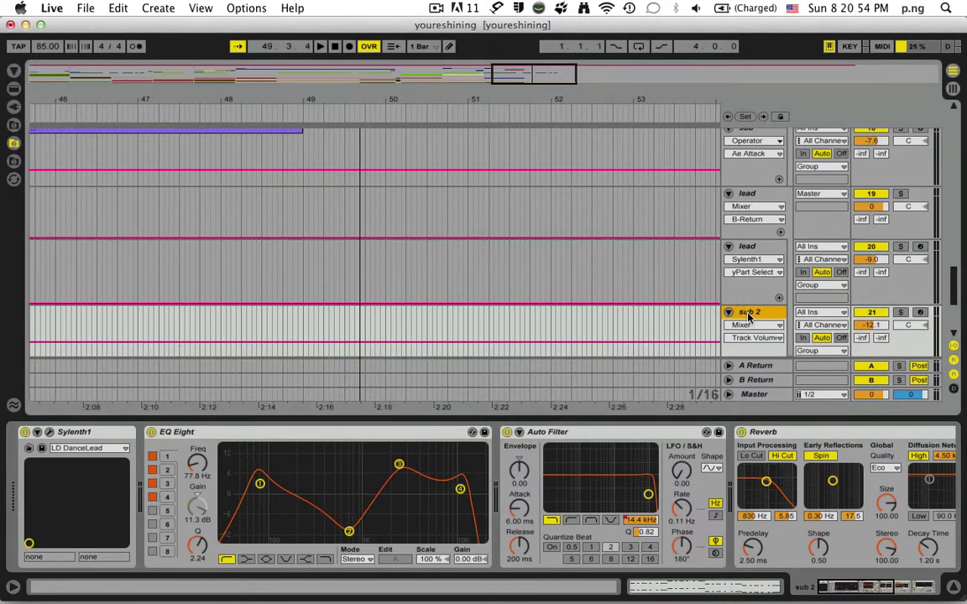
scroll(495, 477, "right", 5)
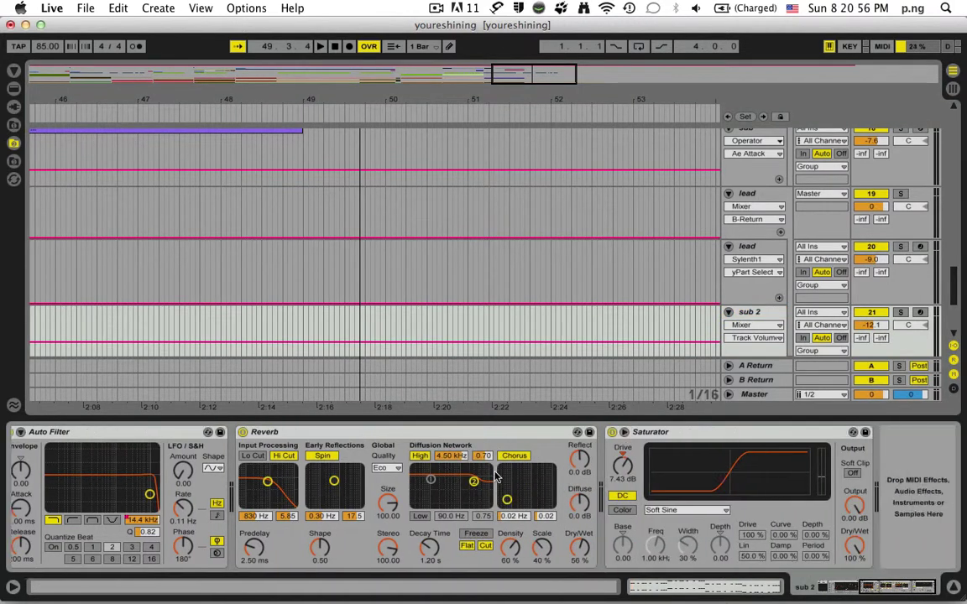
scroll(495, 476, "left", 7)
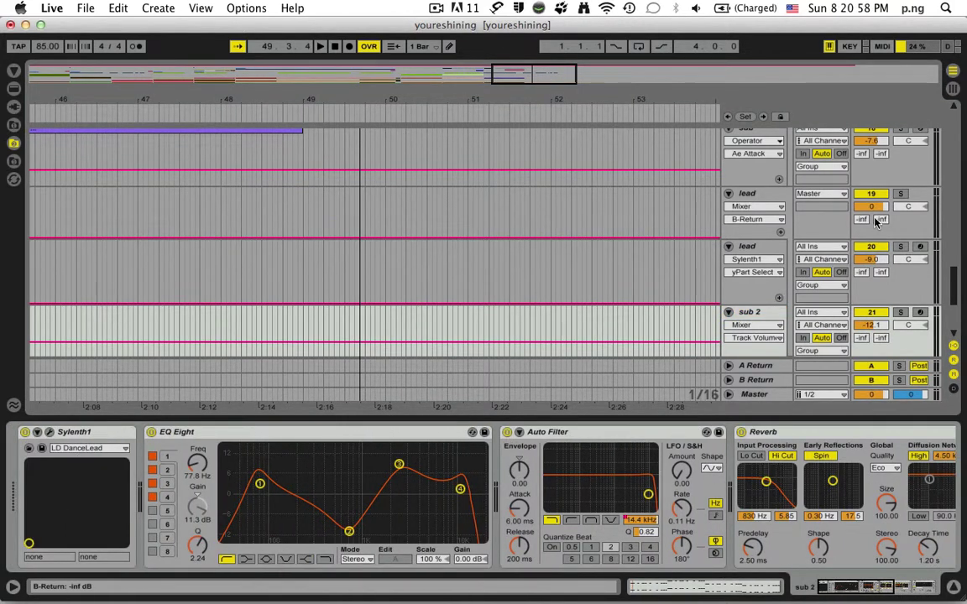
Step: Examine the sub-lead track's device chain from Sylenth1 onward, then the white noise track's Operator and sidechained Compressor
scroll(780, 218, "down", 5)
left_click(772, 243)
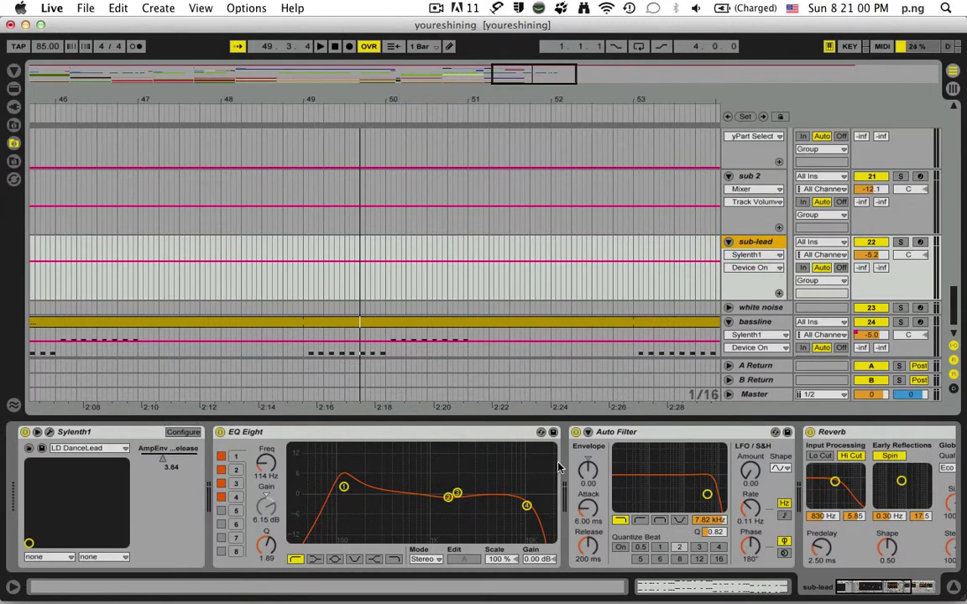
scroll(560, 467, "right", 5)
scroll(560, 468, "left", 5)
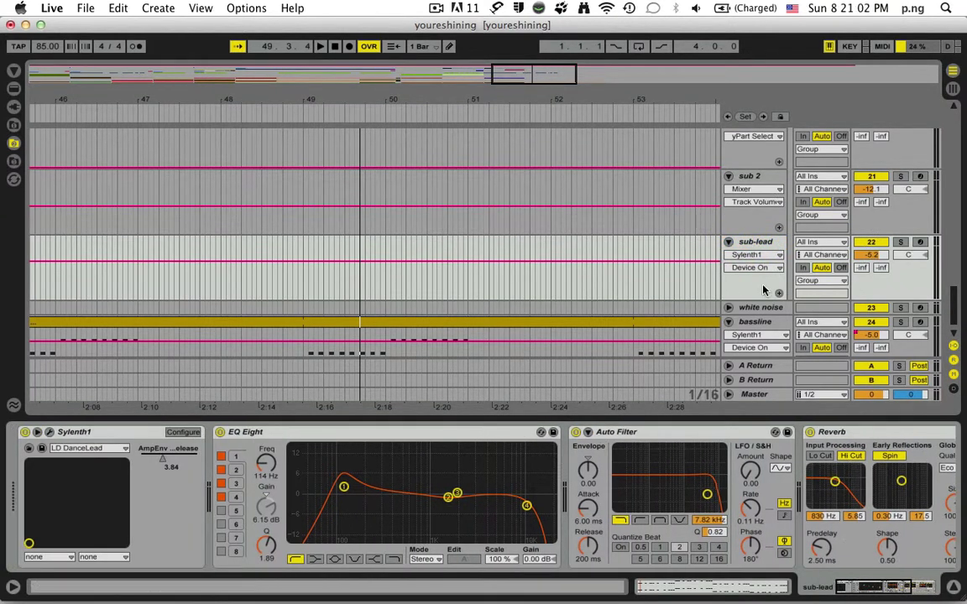
scroll(780, 288, "down", 1)
left_click(776, 286)
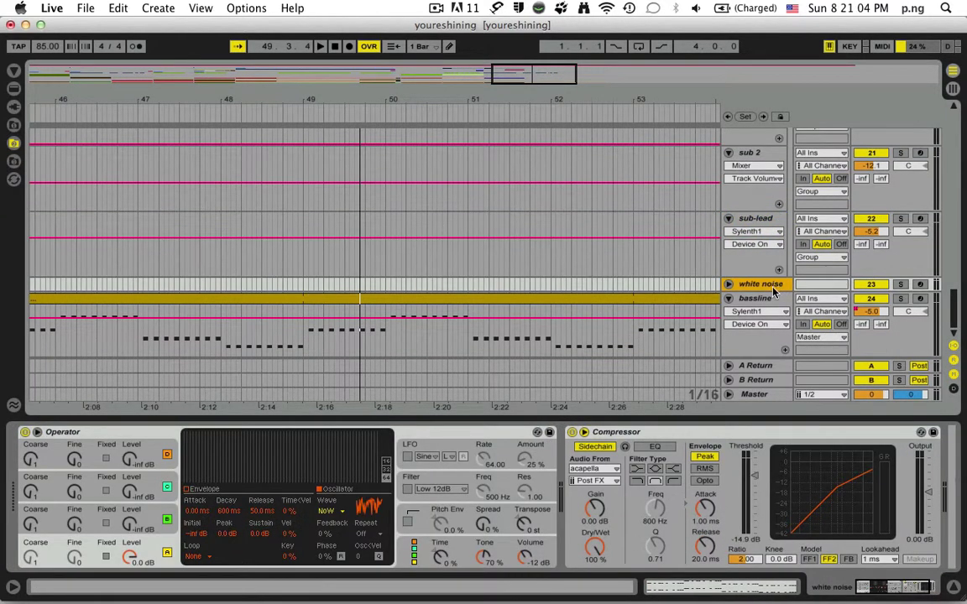
Step: Select the bassline track, view Parts B and A of its Init patch in the Sylenth1 editor, and close the editor
left_click(766, 306)
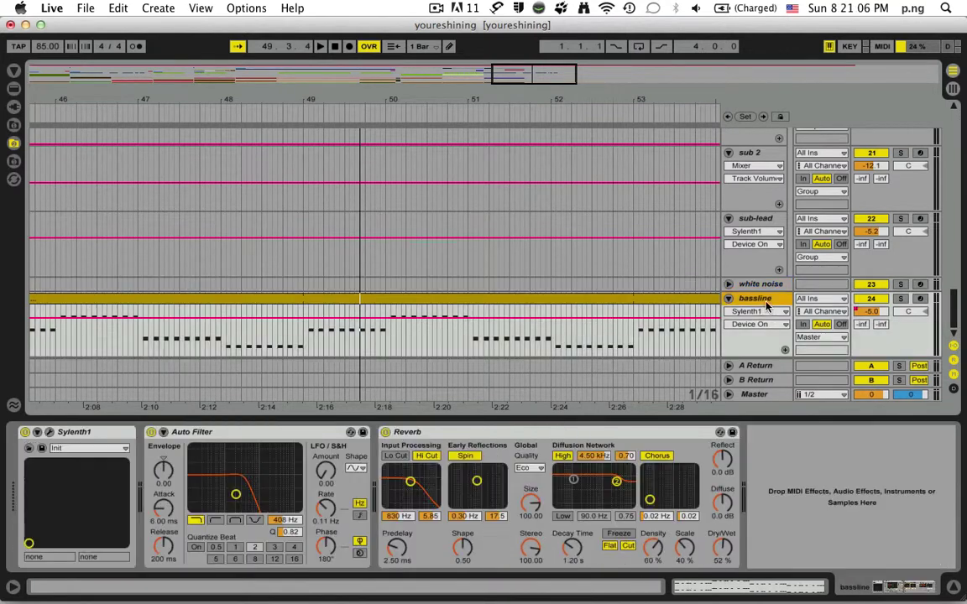
left_click(48, 433)
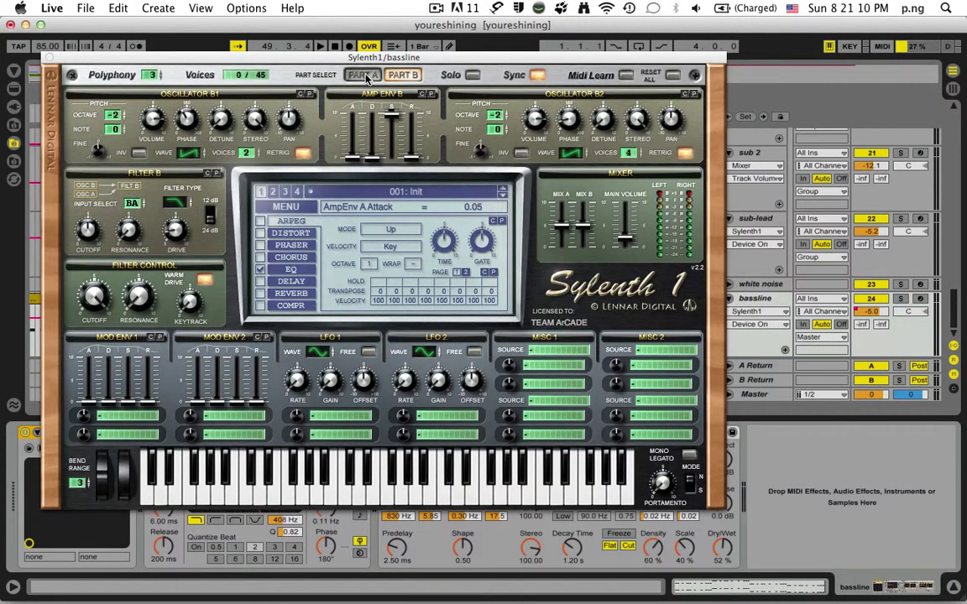
left_click(361, 75)
left_click(49, 57)
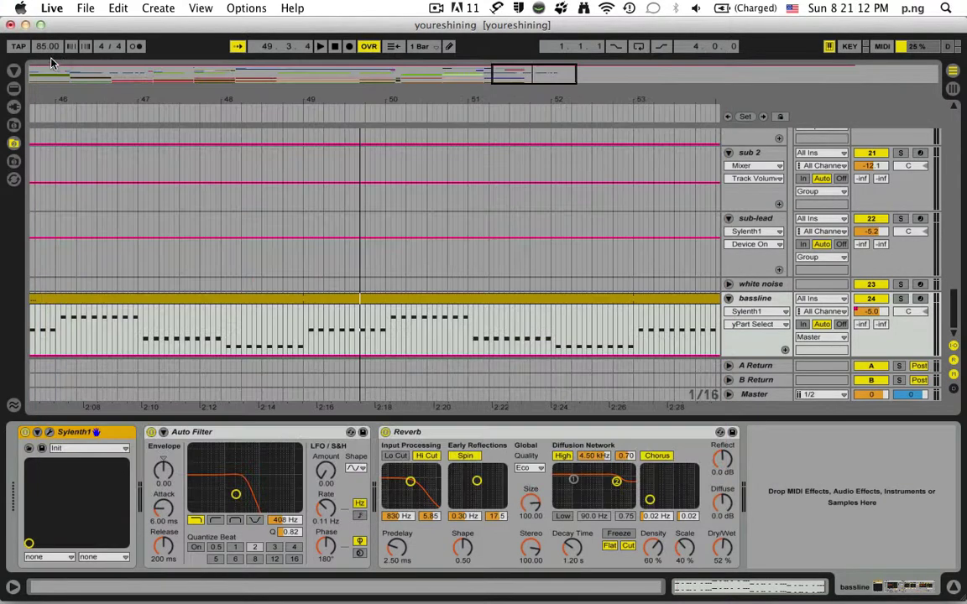